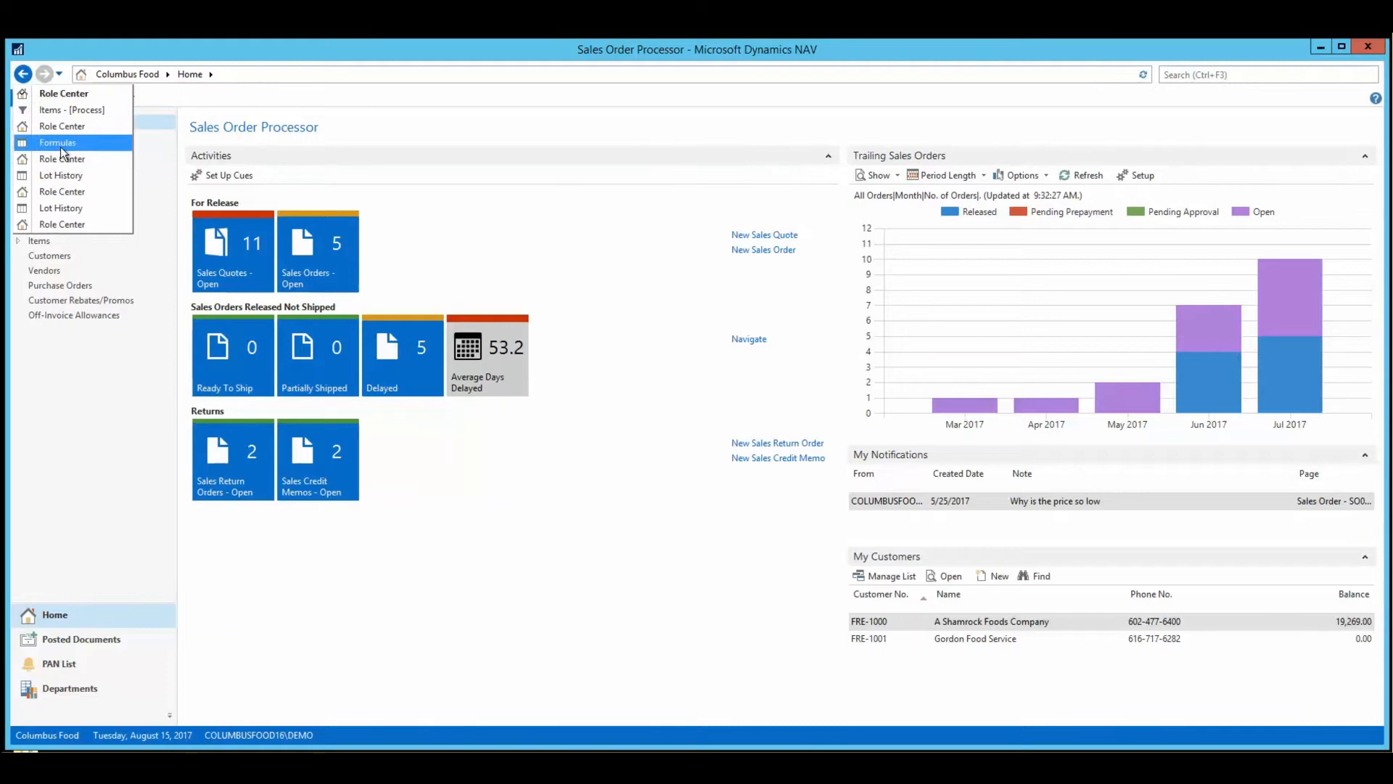
- Open the Formulas list and check where formula PRO-1001-F Process Formulation is used
left_click(60, 143)
left_click(325, 394)
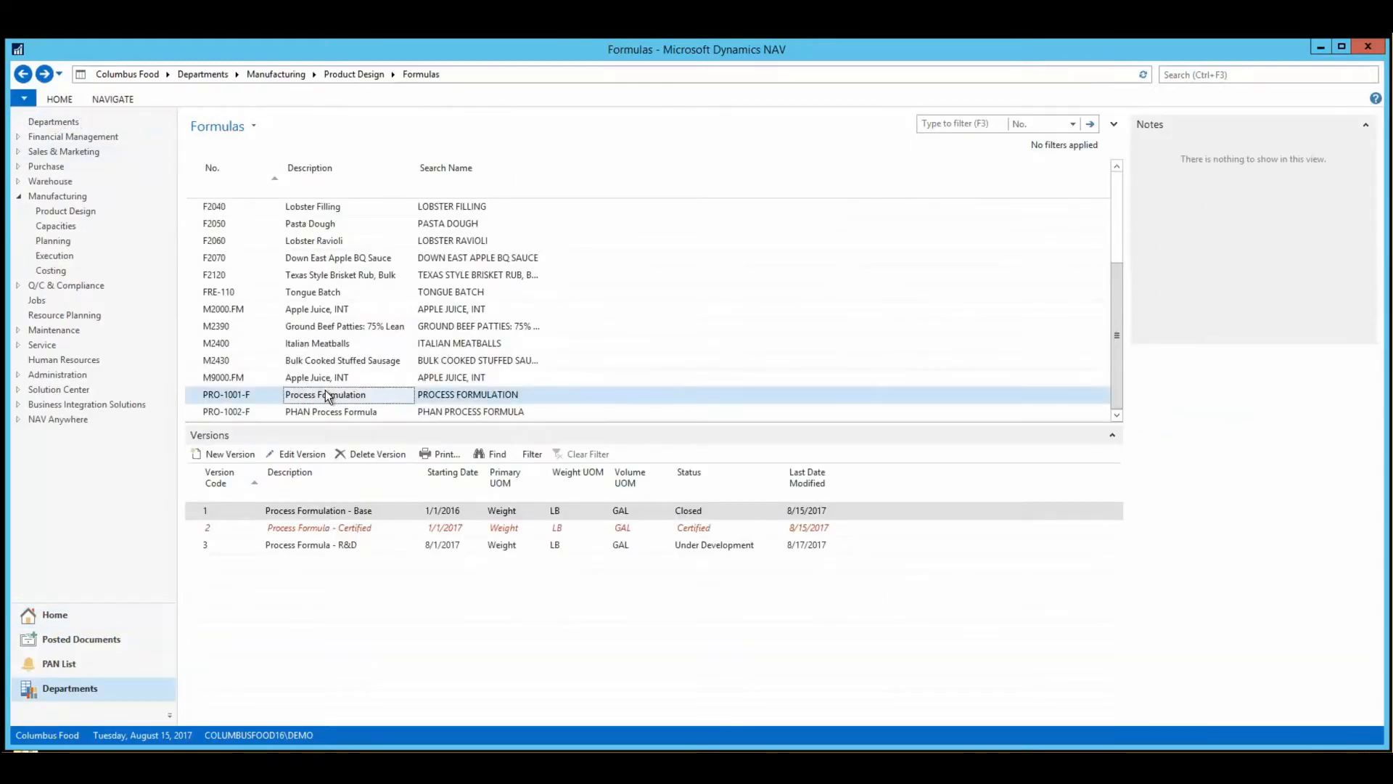
left_click(113, 100)
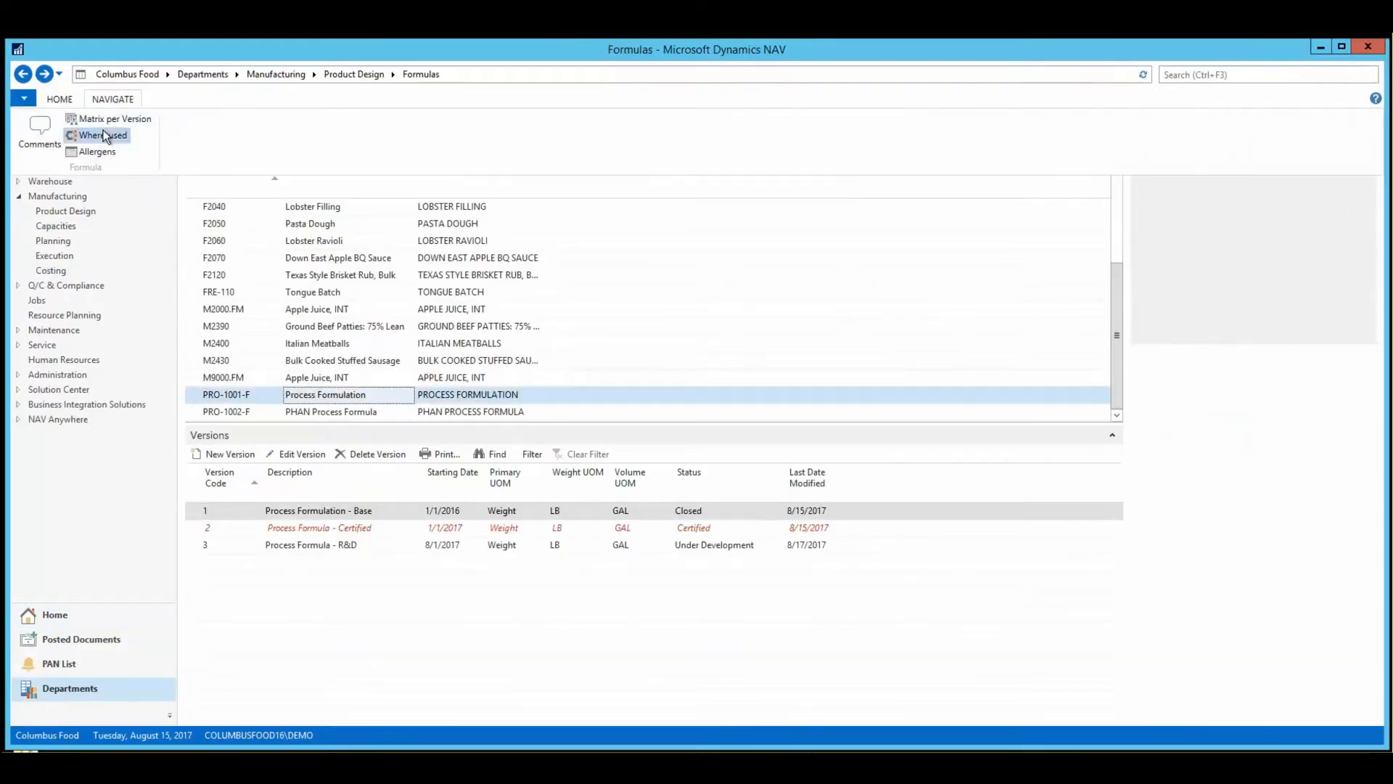
left_click(104, 135)
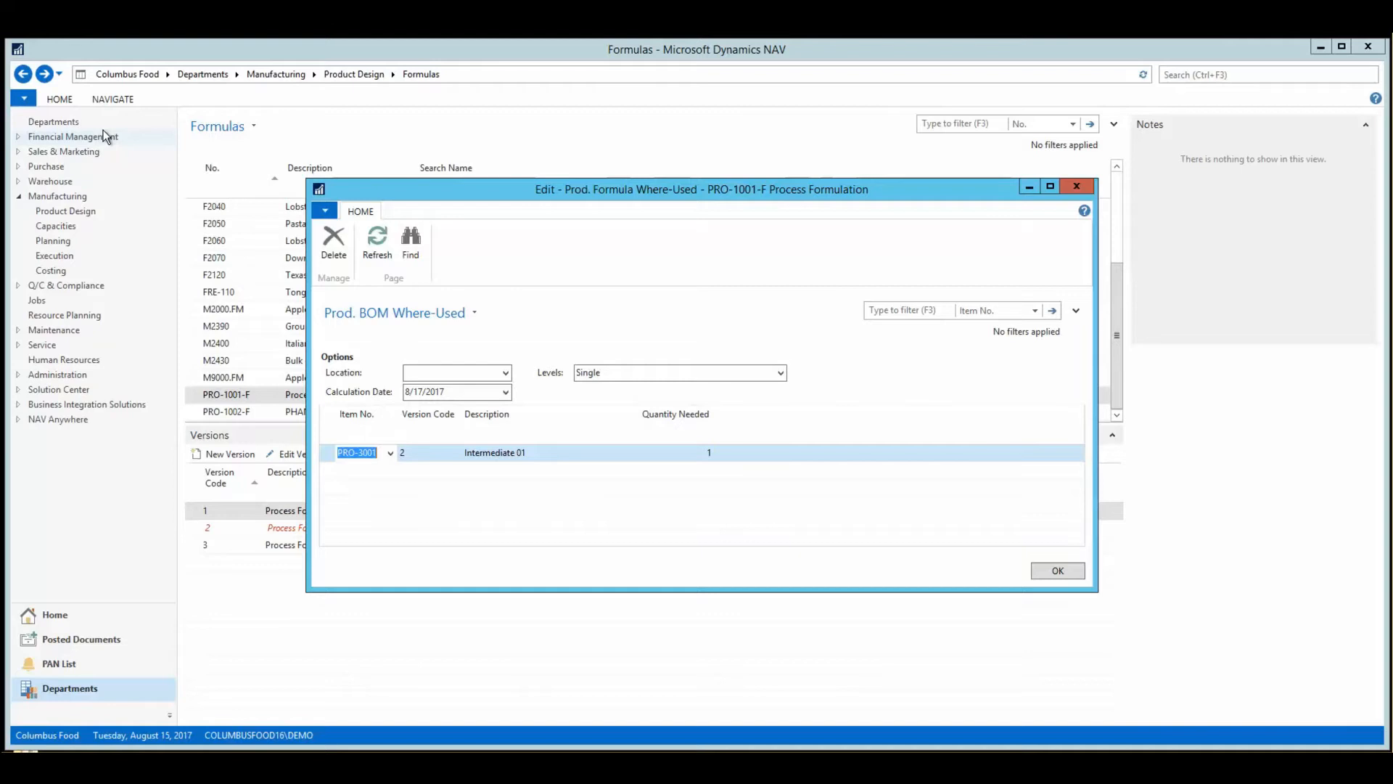
key("Escape")
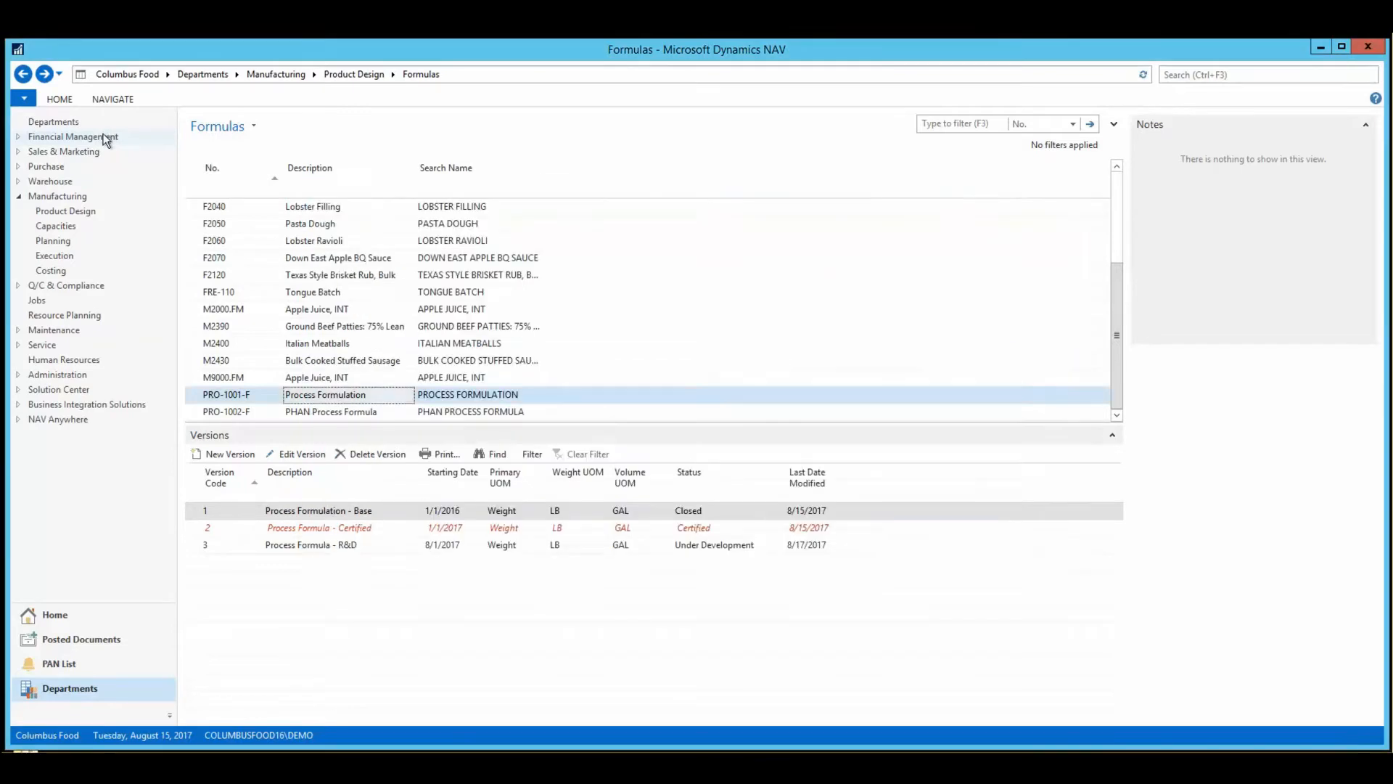
- Open version 3, Process Formula - R&D, of formula PRO-1001-F for editing and go to its lines
left_click(237, 527)
left_click(237, 546)
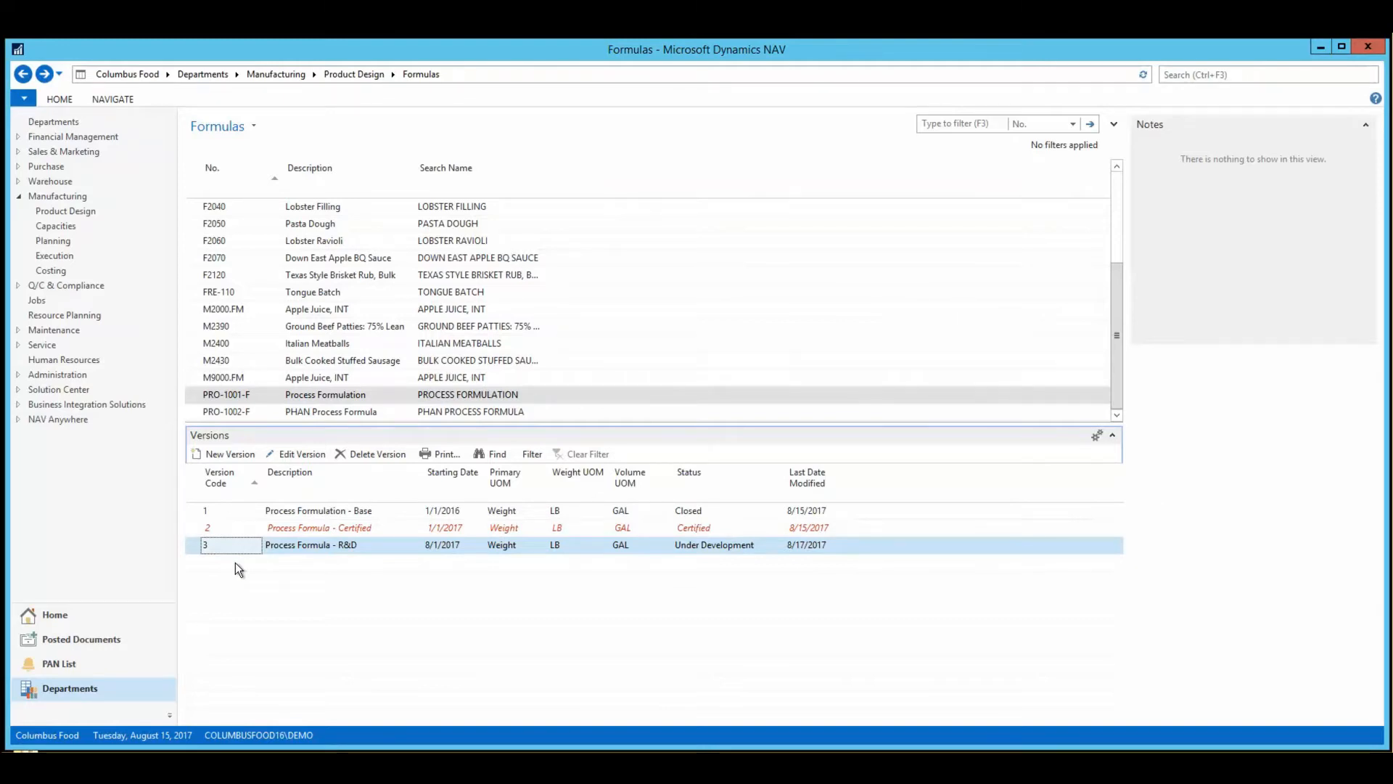
left_click(293, 455)
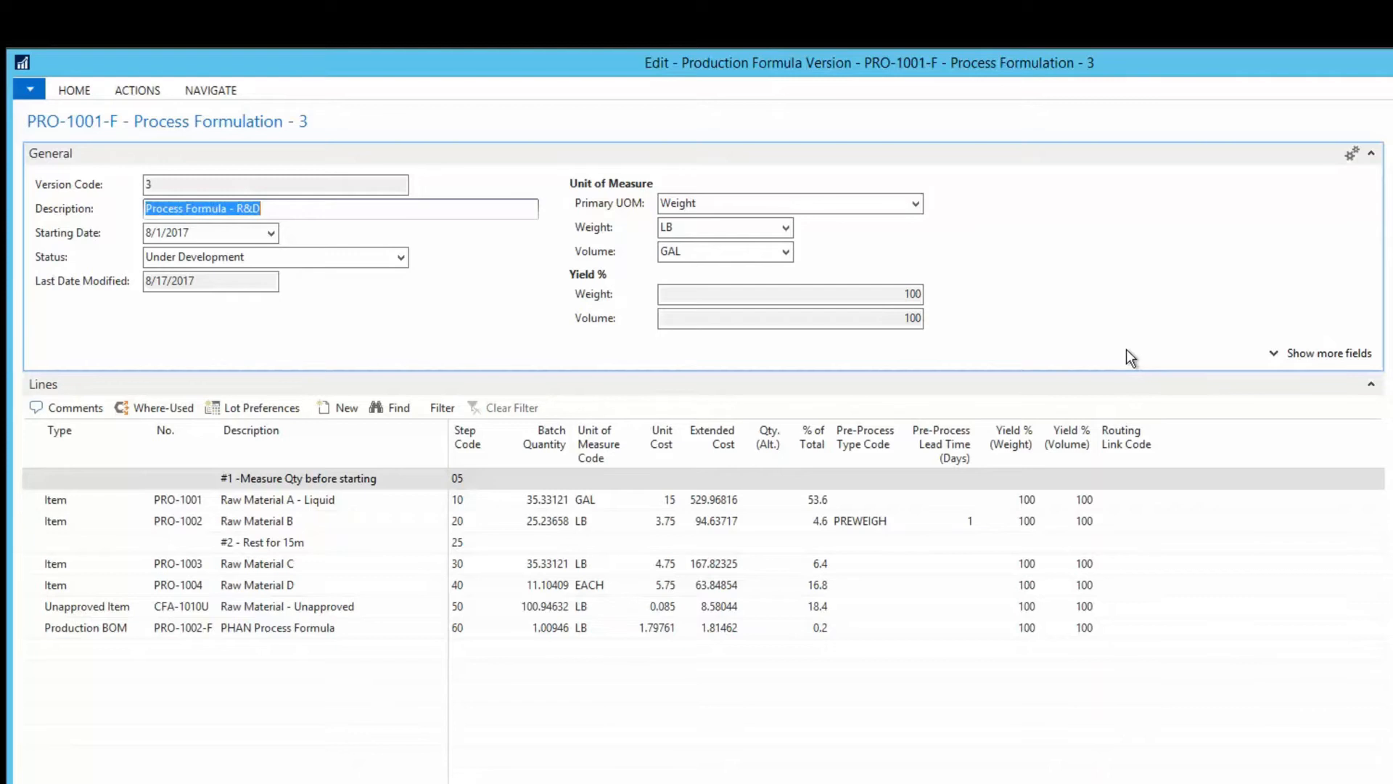
left_click(1168, 479)
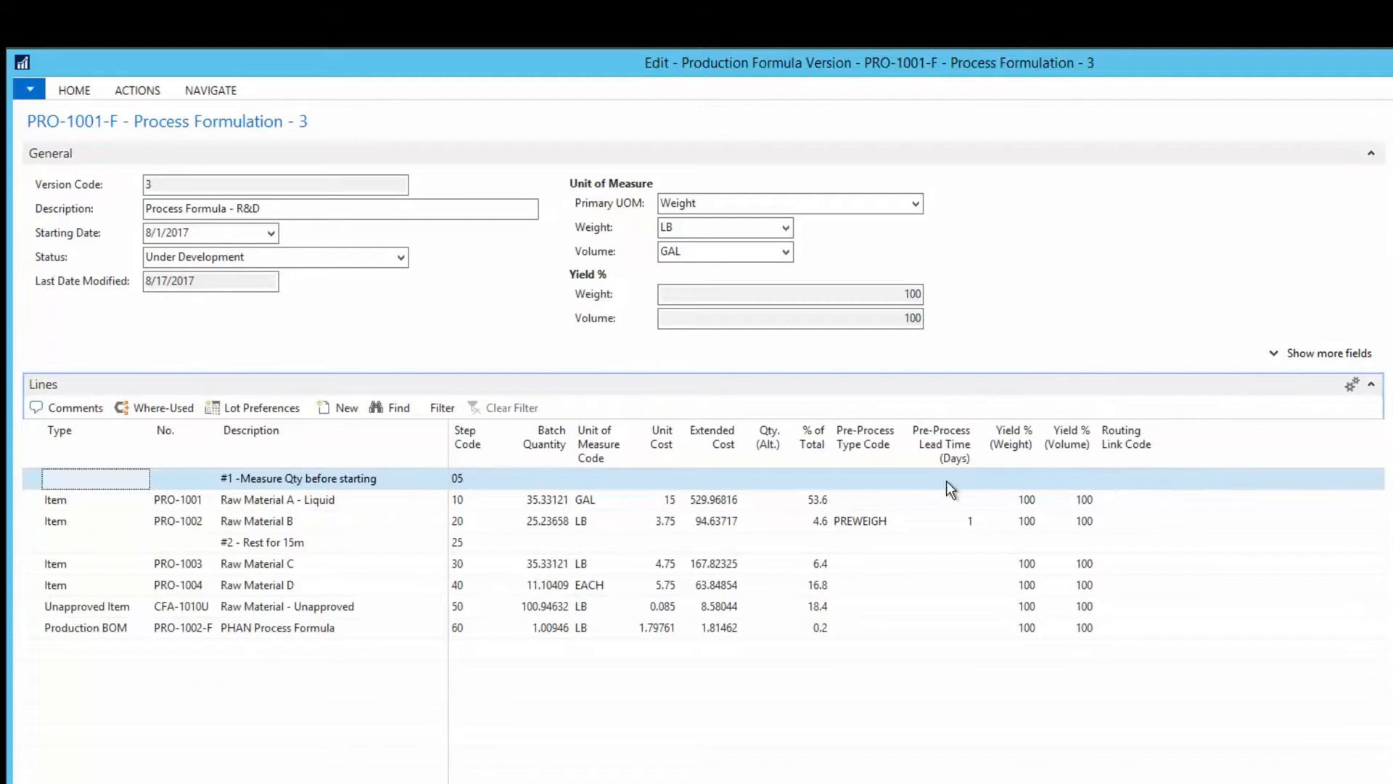
- Review the lot preferences of the Raw Material B line, and look at the unapproved raw material and PHAN Process Formula lines
left_click(366, 522)
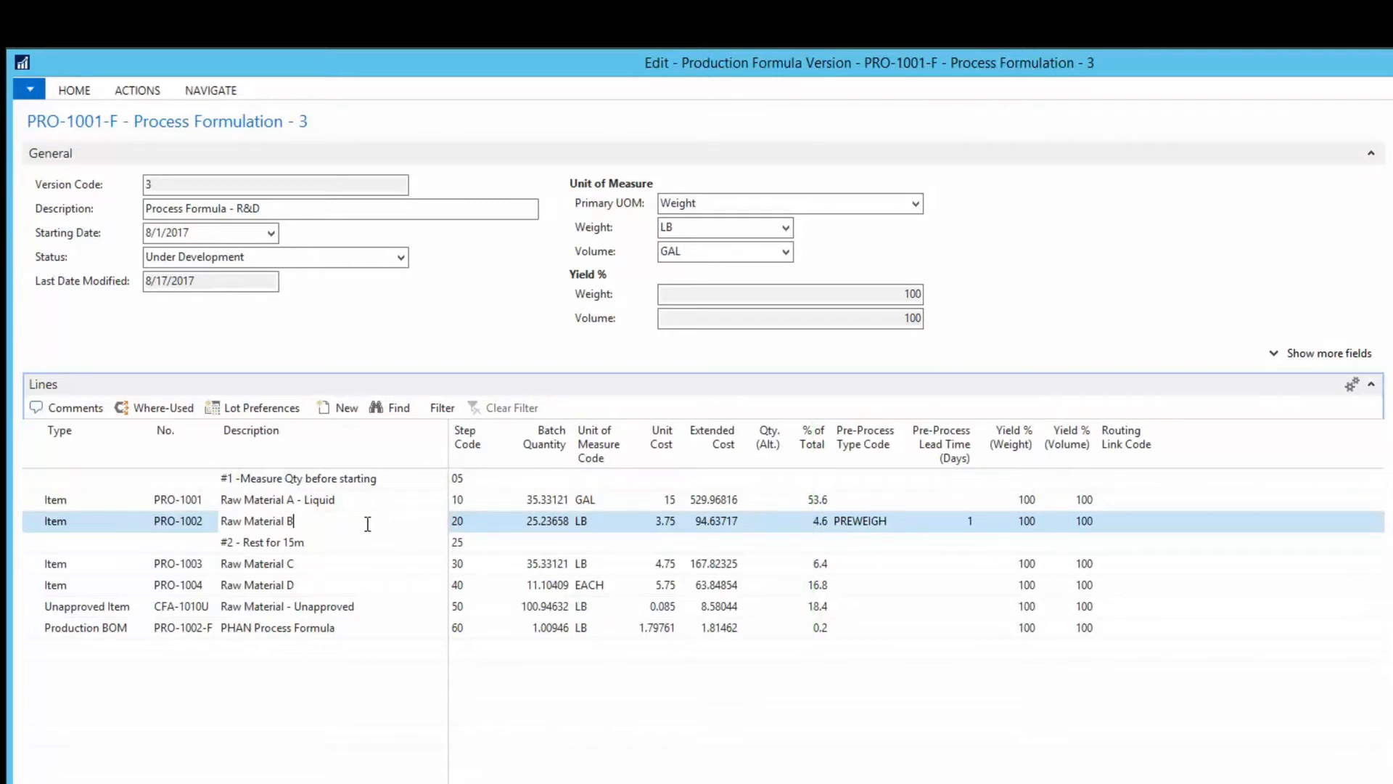
left_click(263, 406)
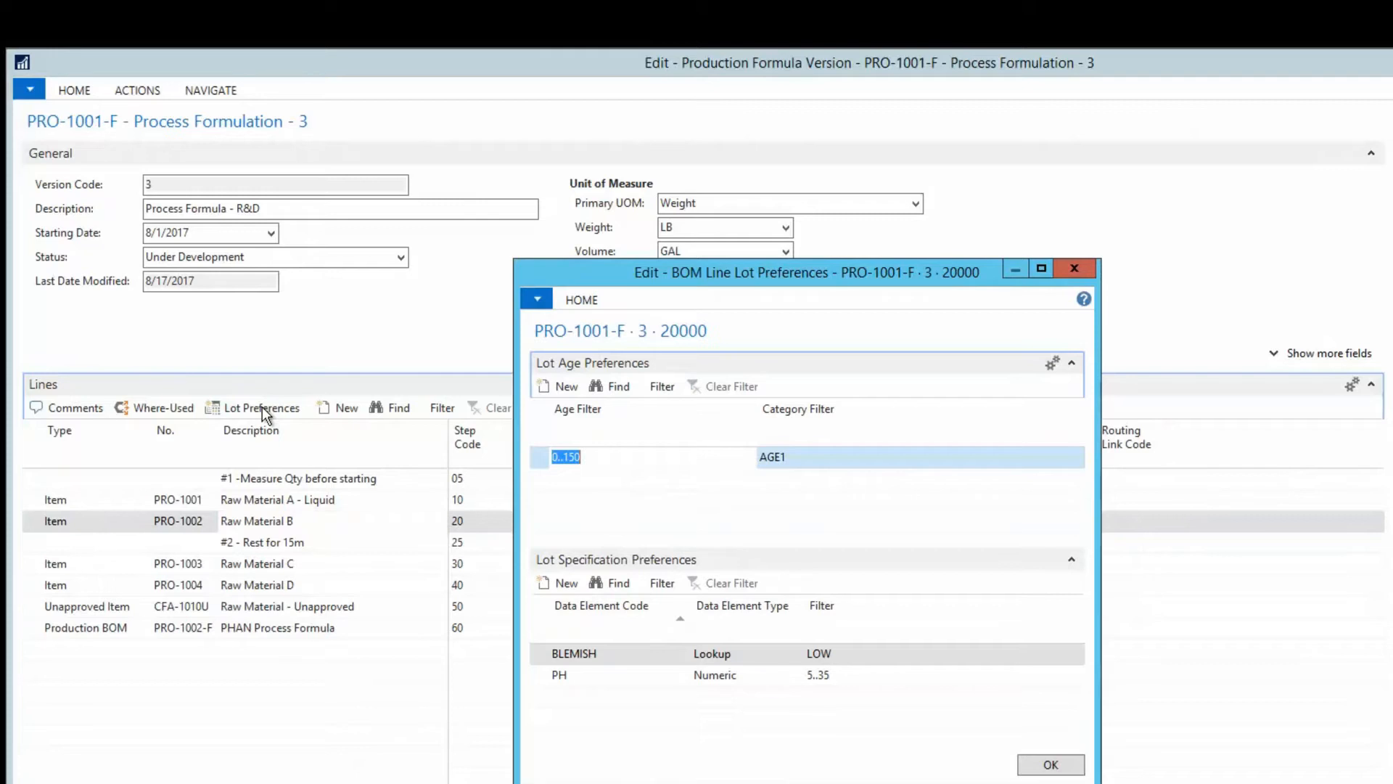
key("Escape")
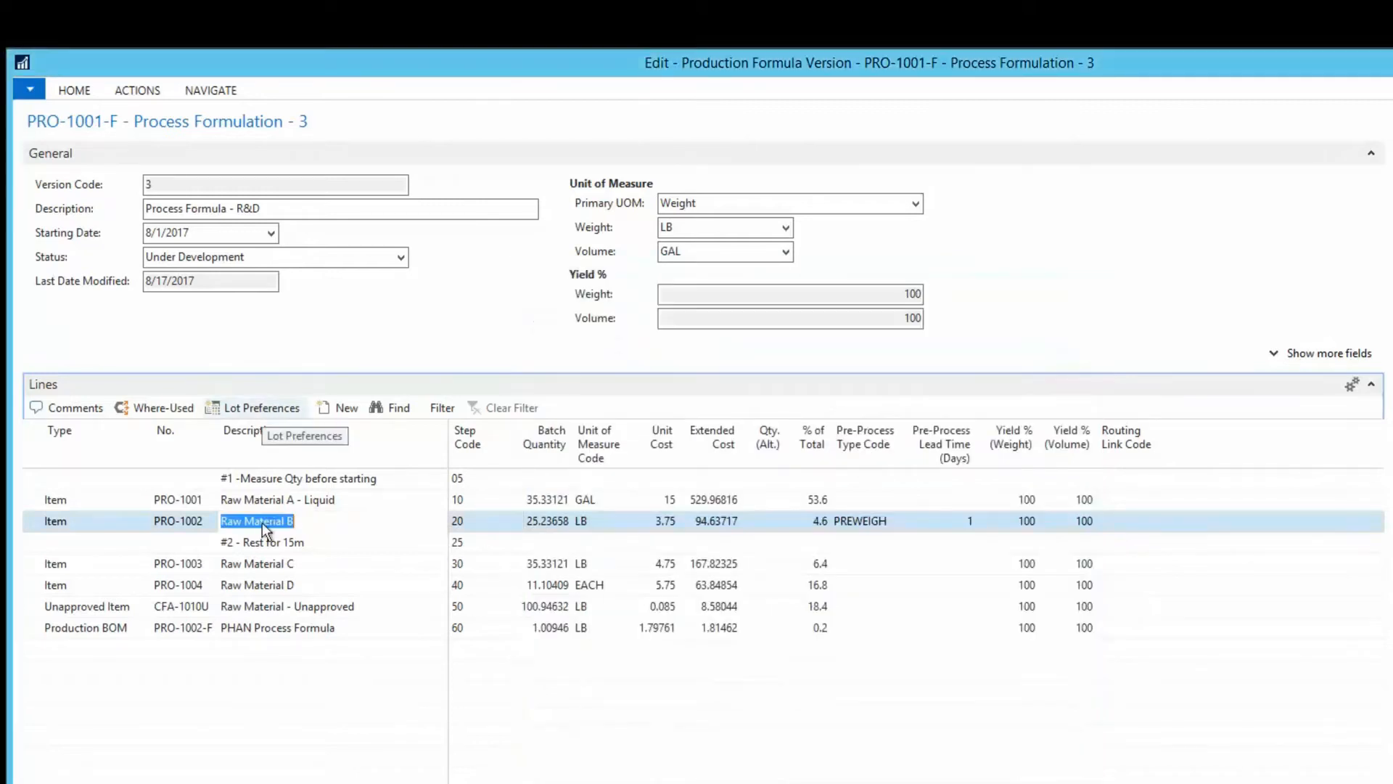
left_click(287, 608)
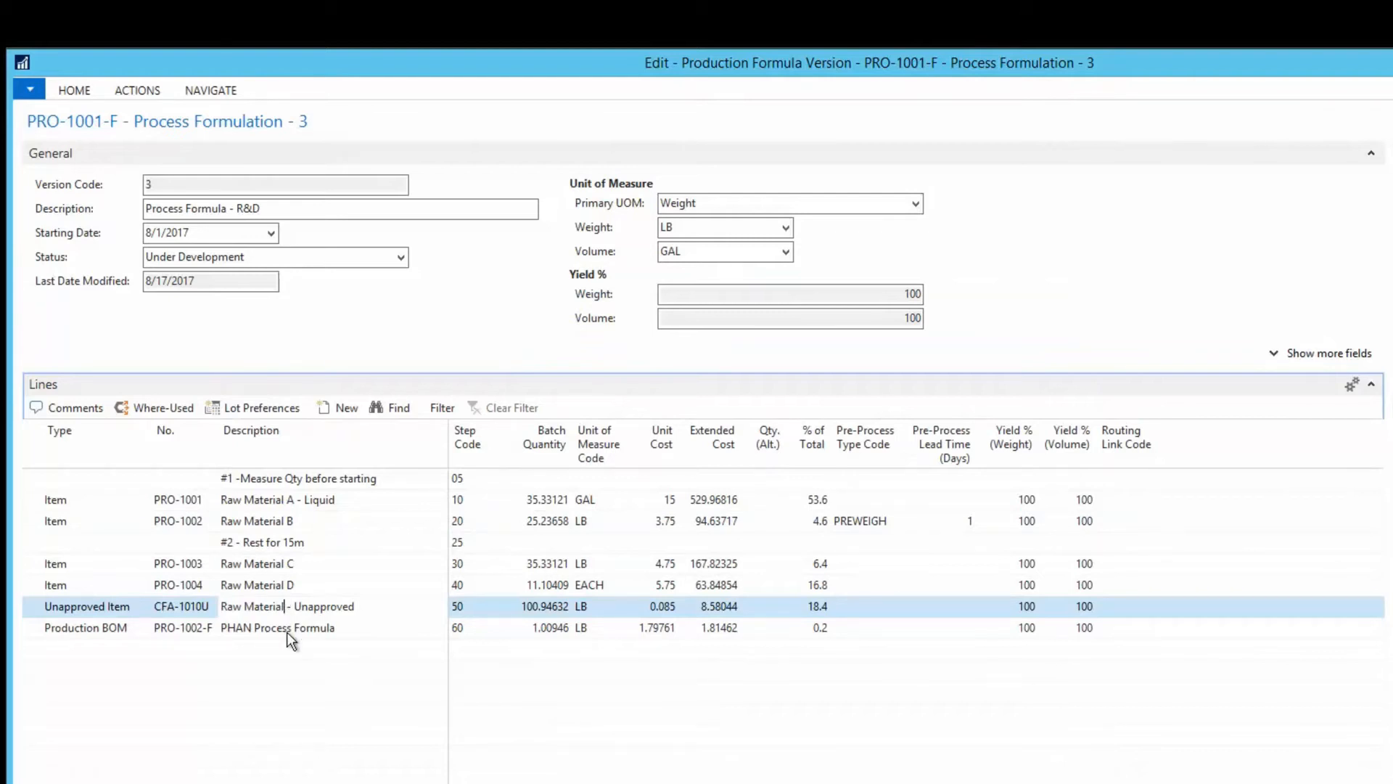
left_click(288, 628)
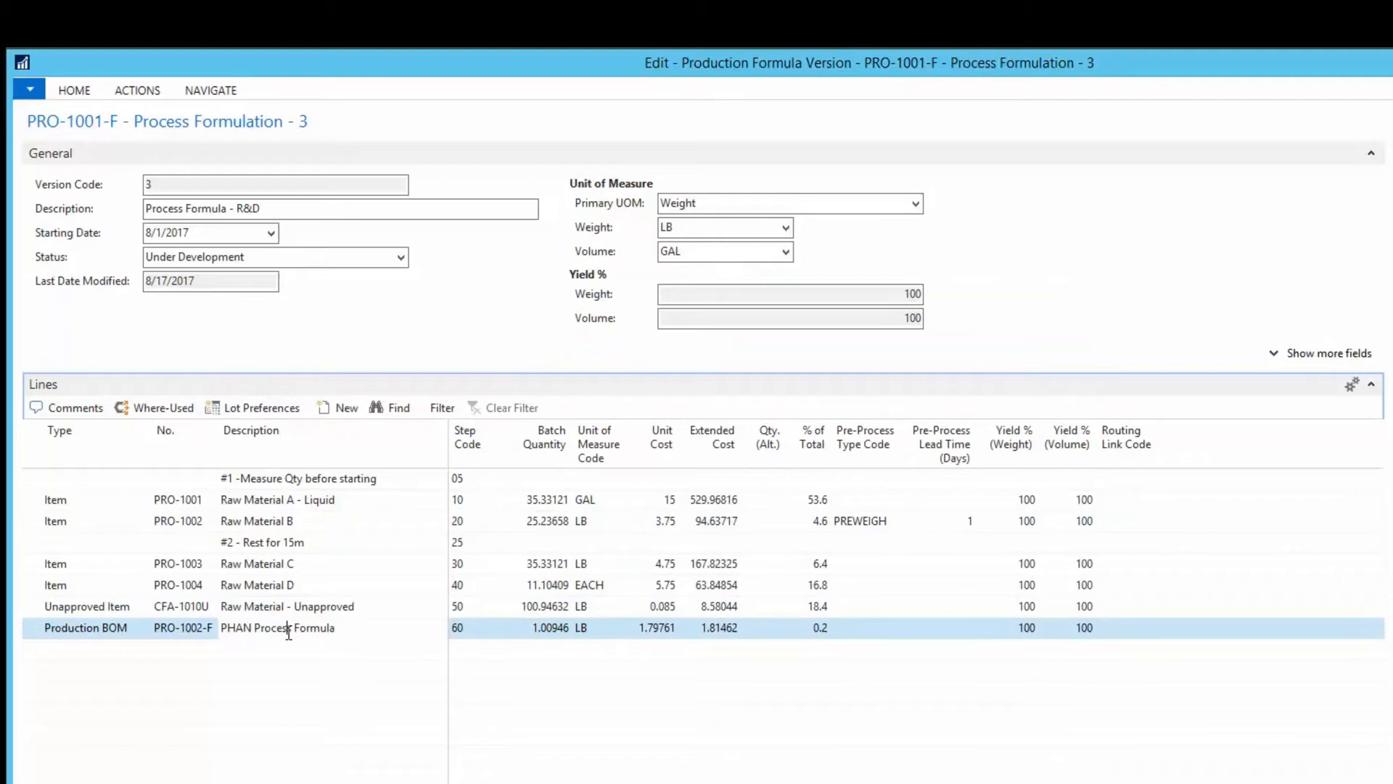
- Review the equipment and the costs assigned to the formula version, collapsing each section after viewing it
left_click(1374, 388)
left_click(1375, 410)
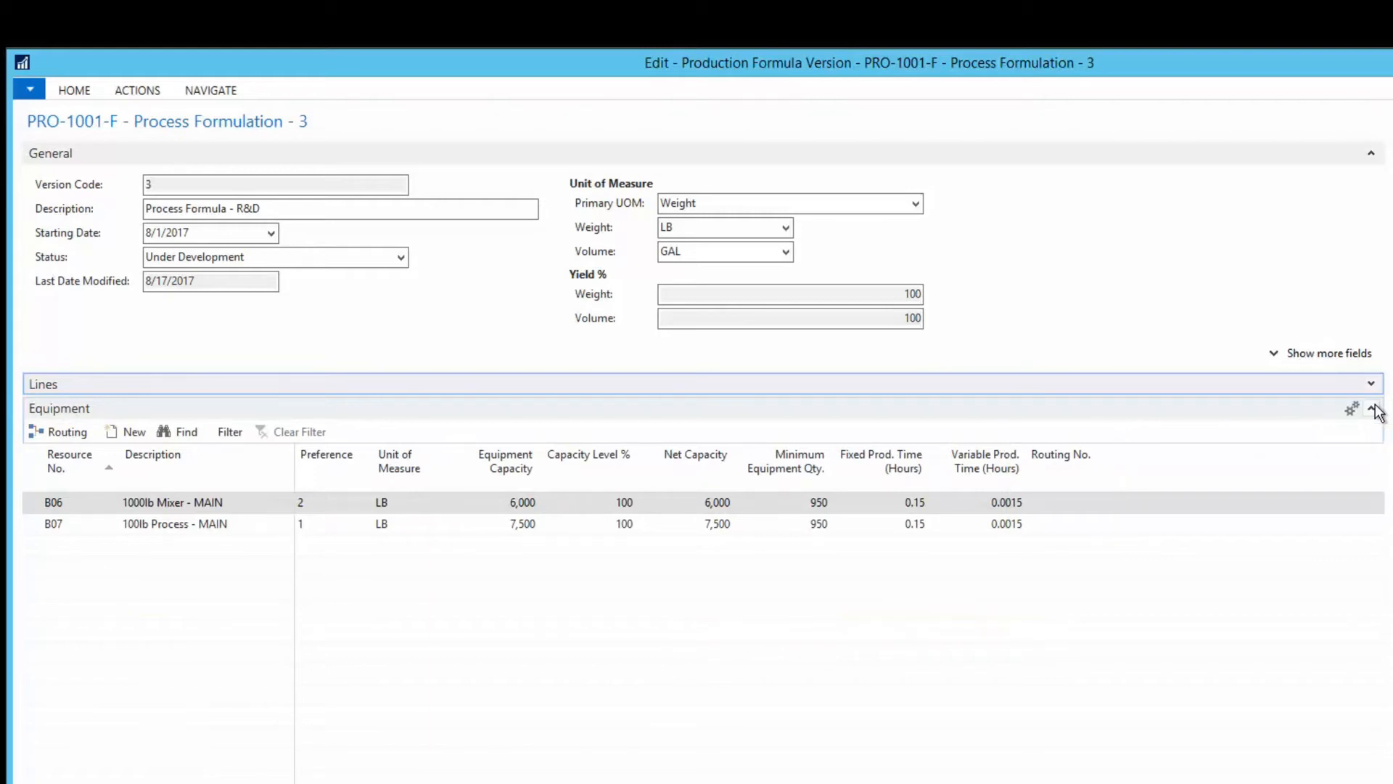
left_click(1374, 409)
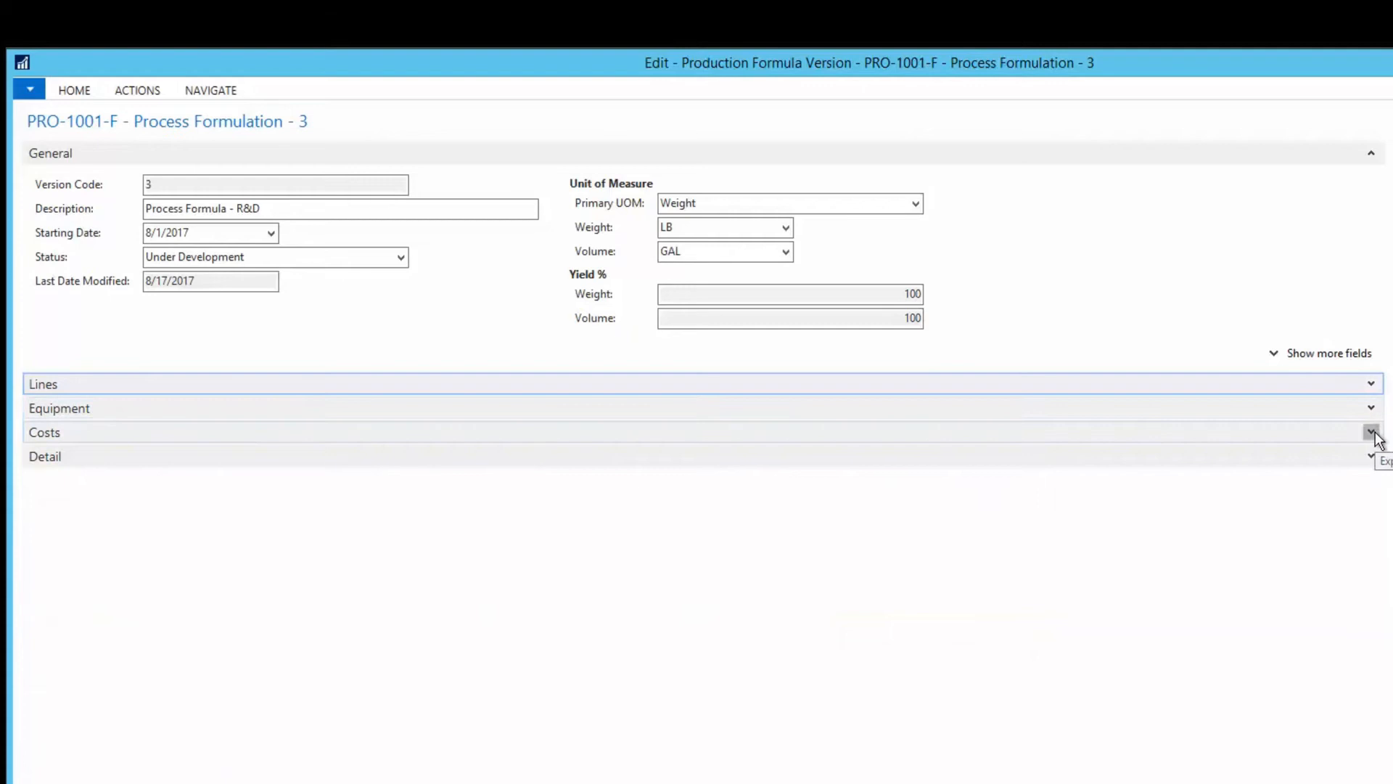
left_click(1371, 432)
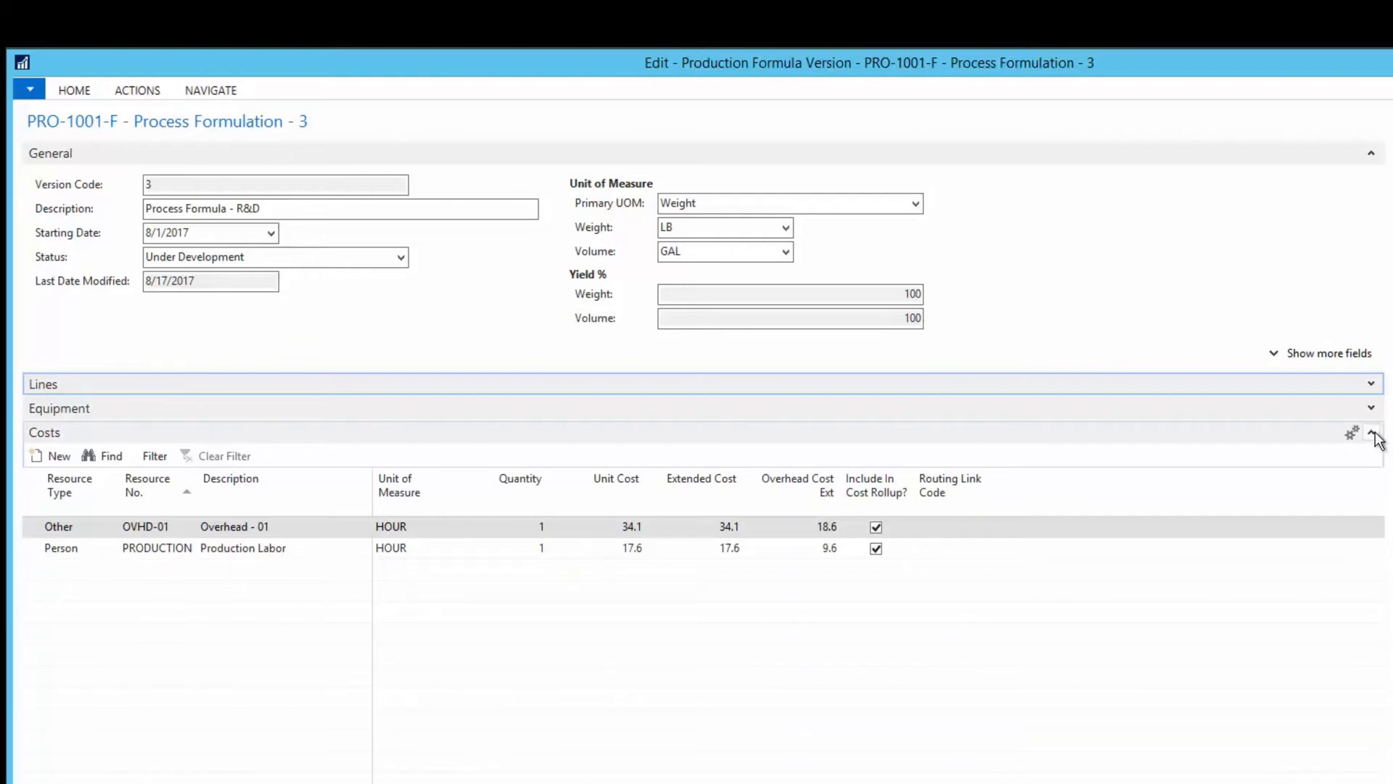
left_click(1373, 435)
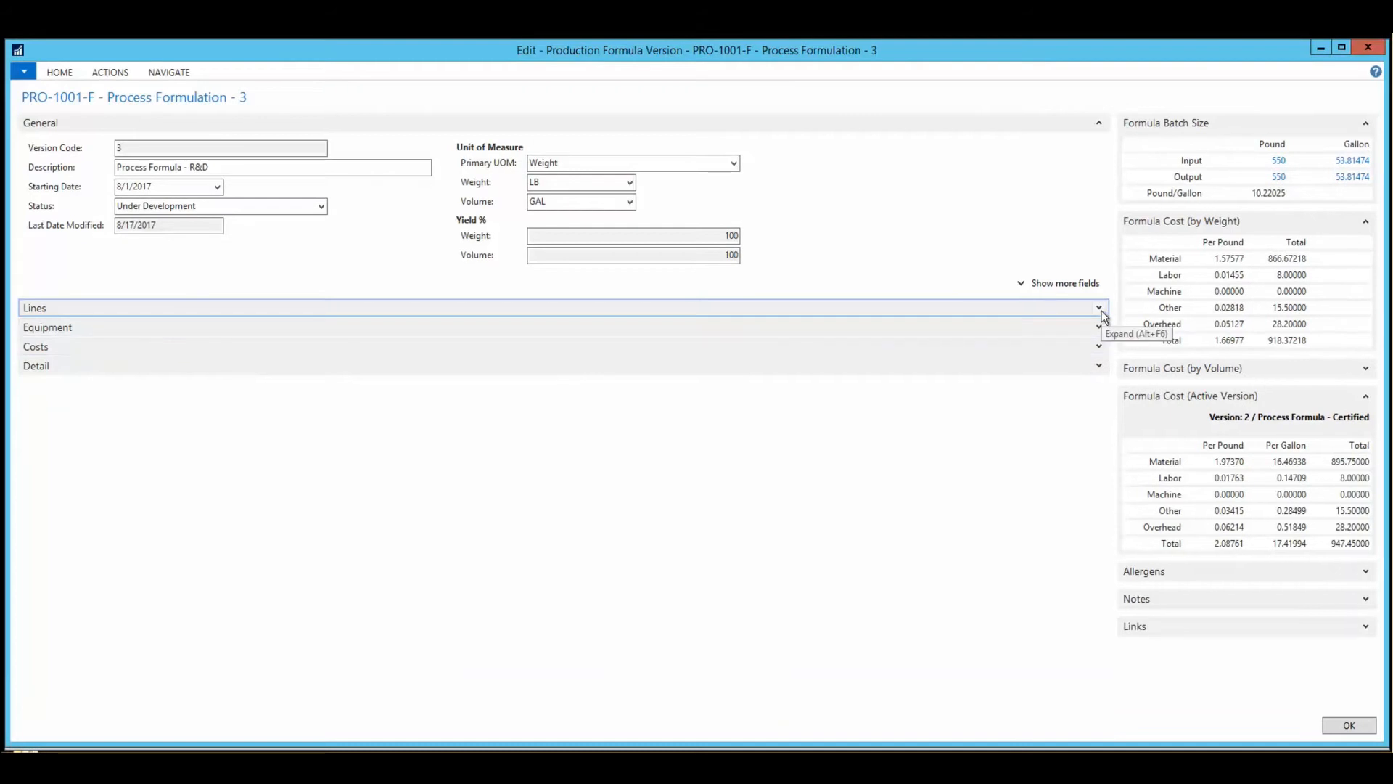
- Show the formula lines again and resize the batch to an input weight of 600 LB
left_click(1100, 309)
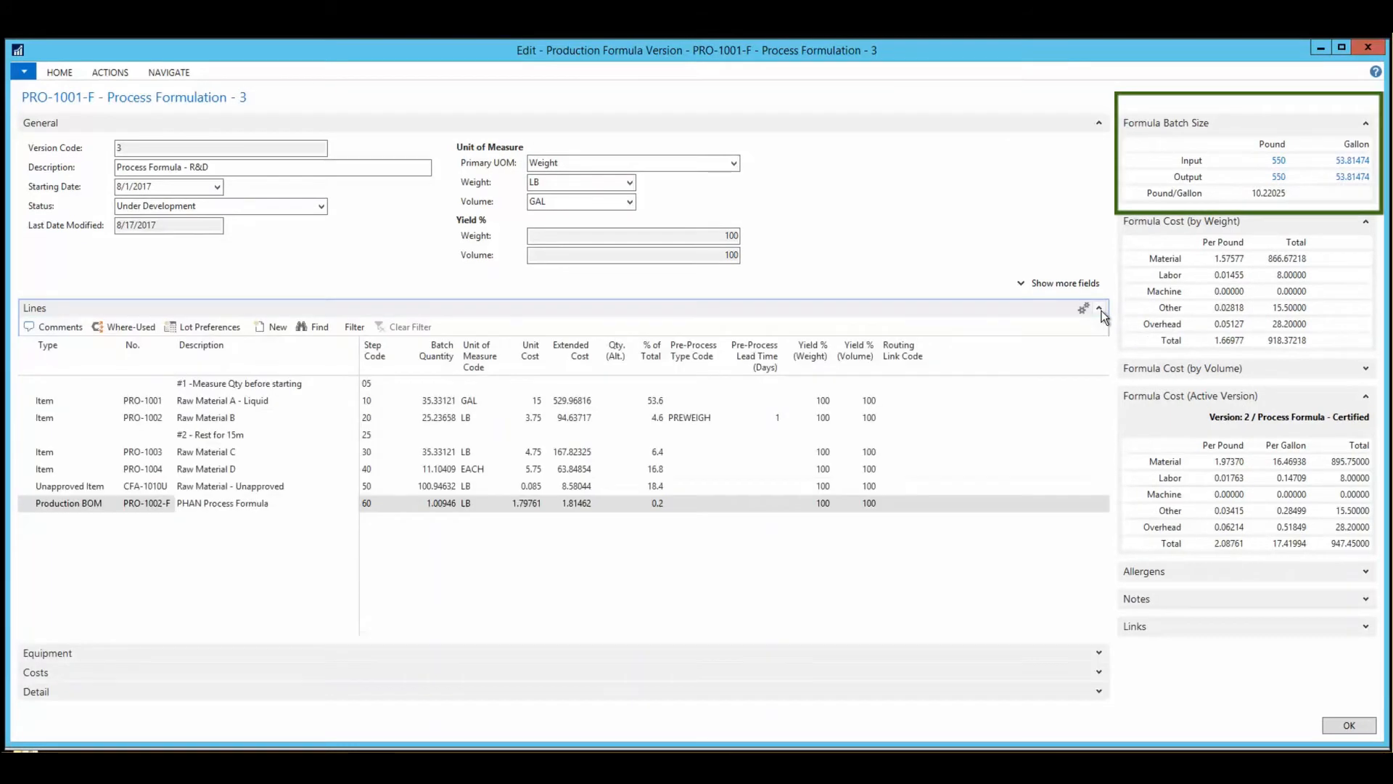
left_click(1280, 161)
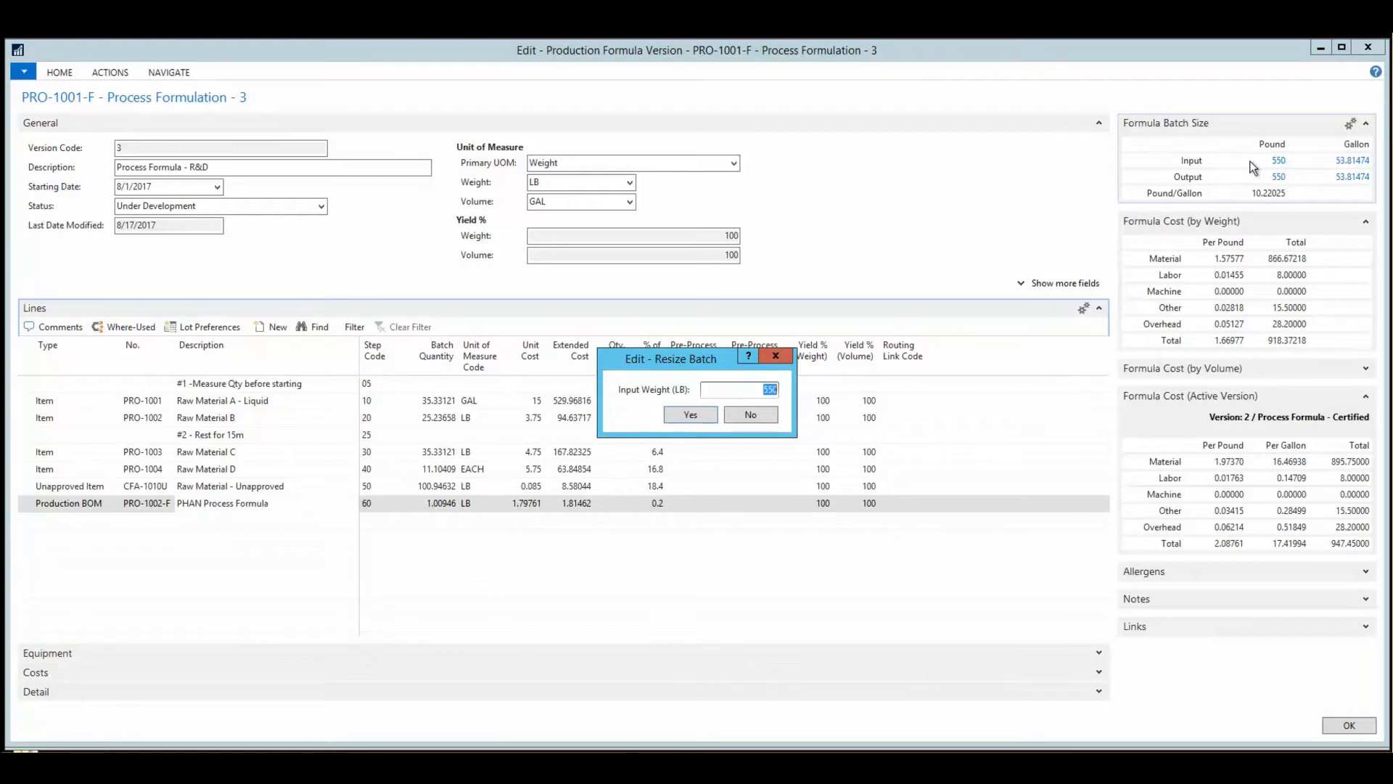
type("600")
left_click(688, 414)
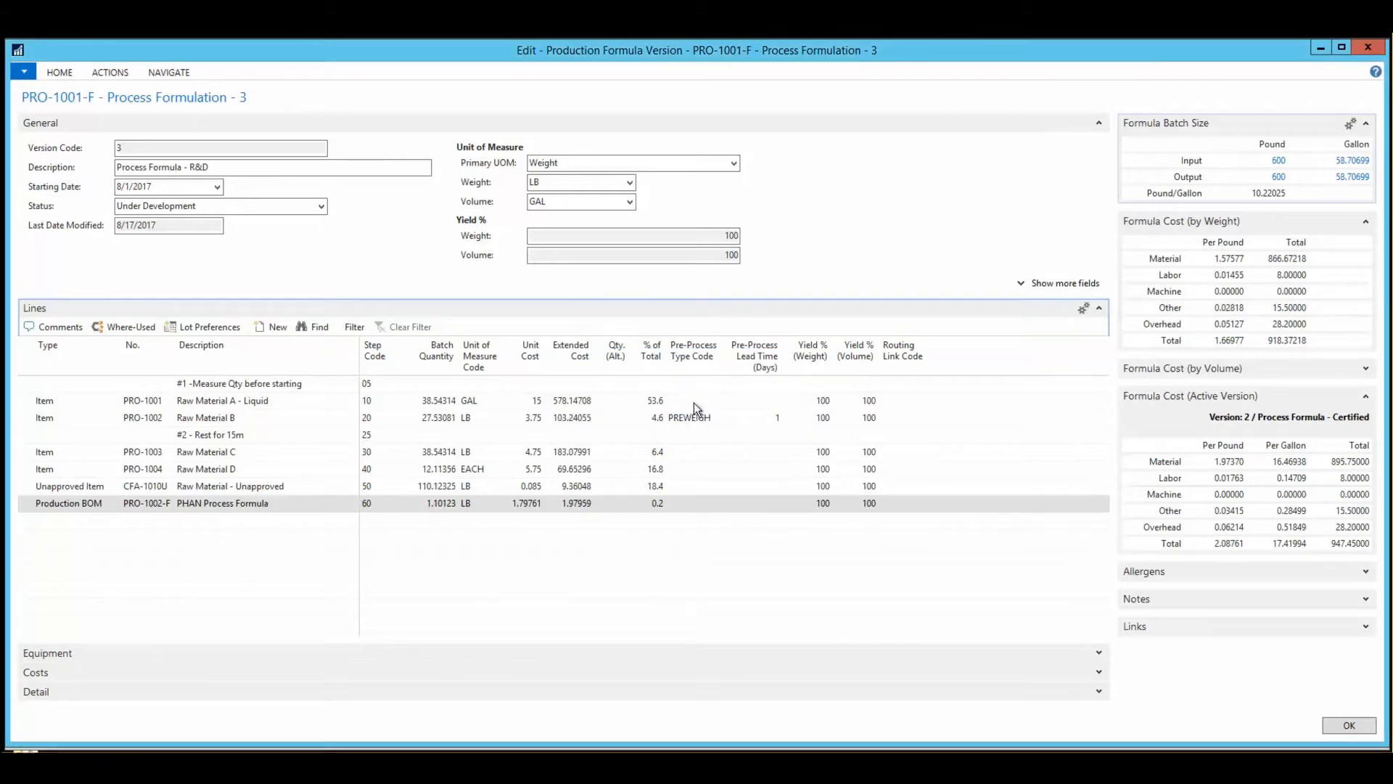
- Set the formula's density override to hold Weight constant and accept it
left_click(107, 72)
left_click(137, 109)
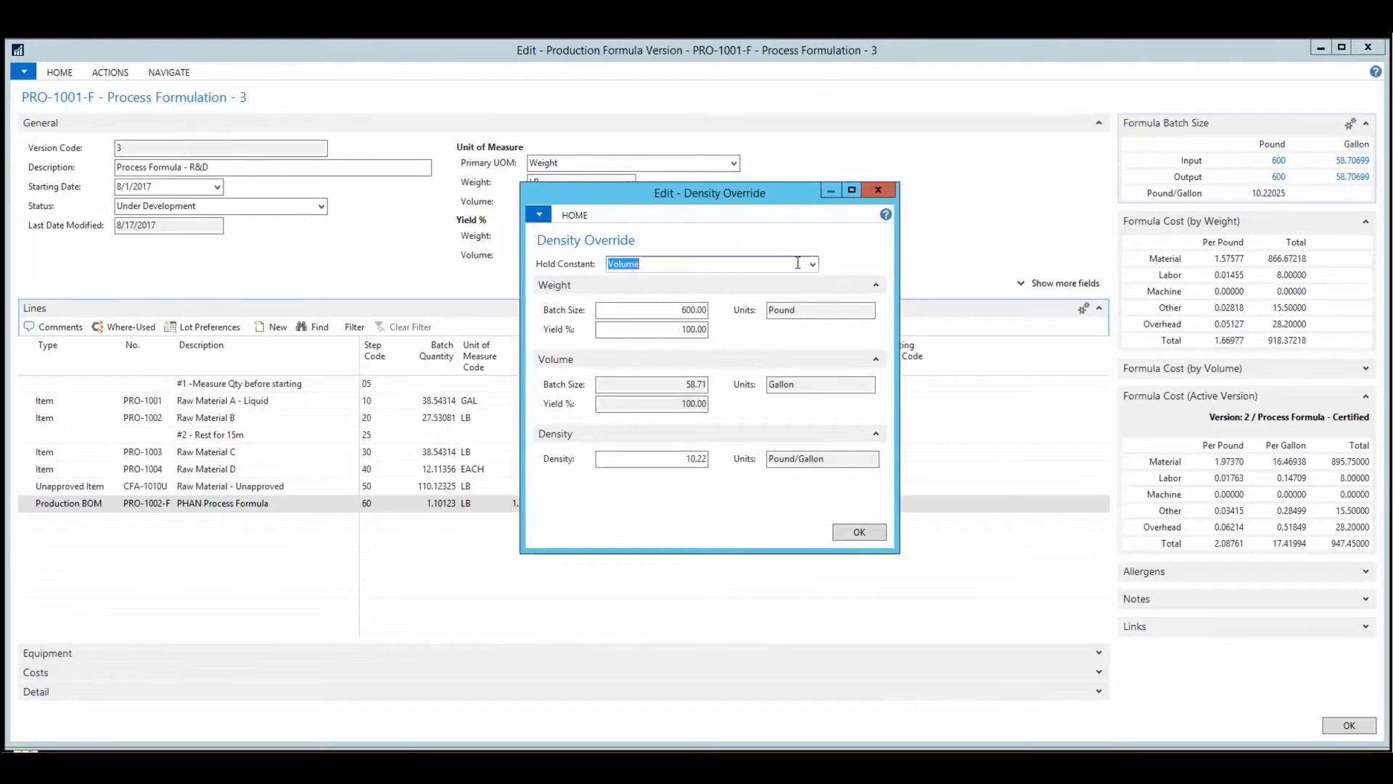
left_click(812, 265)
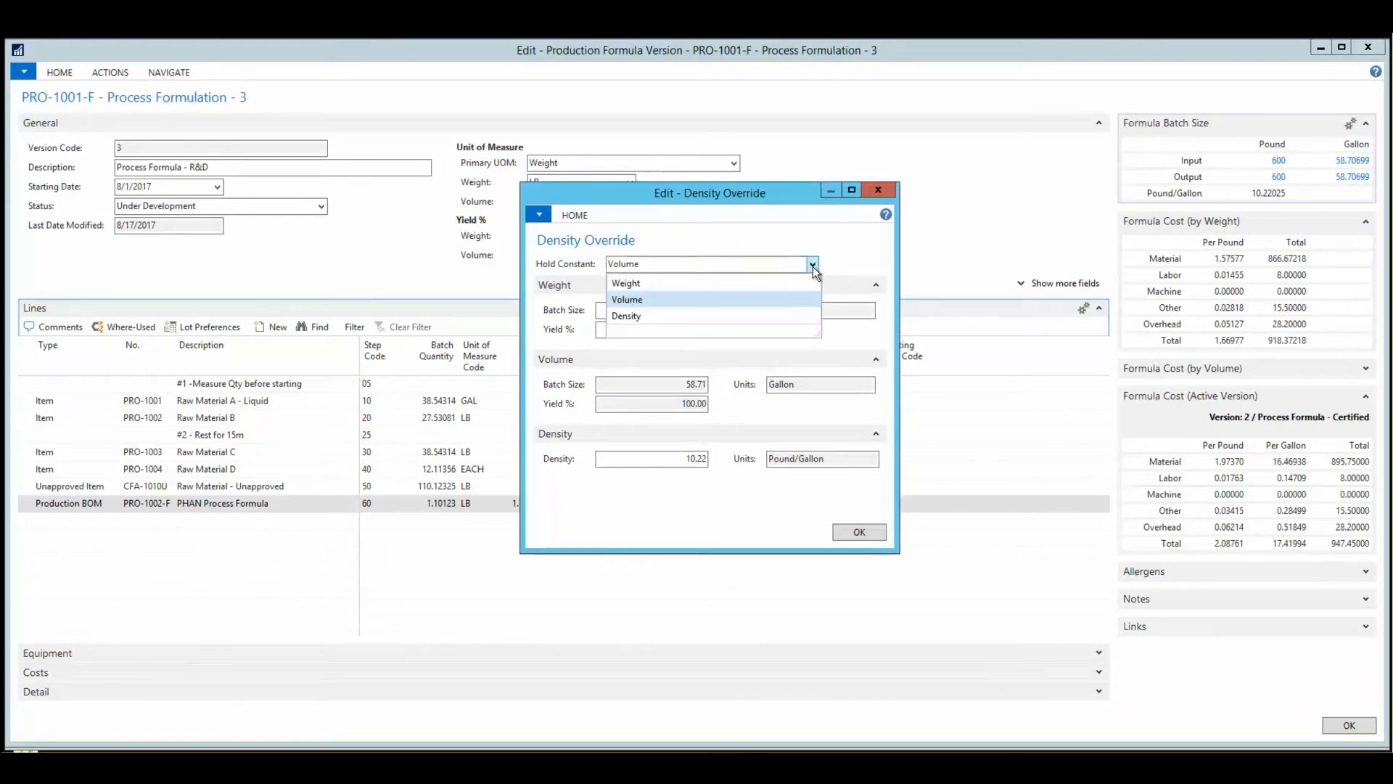
left_click(627, 283)
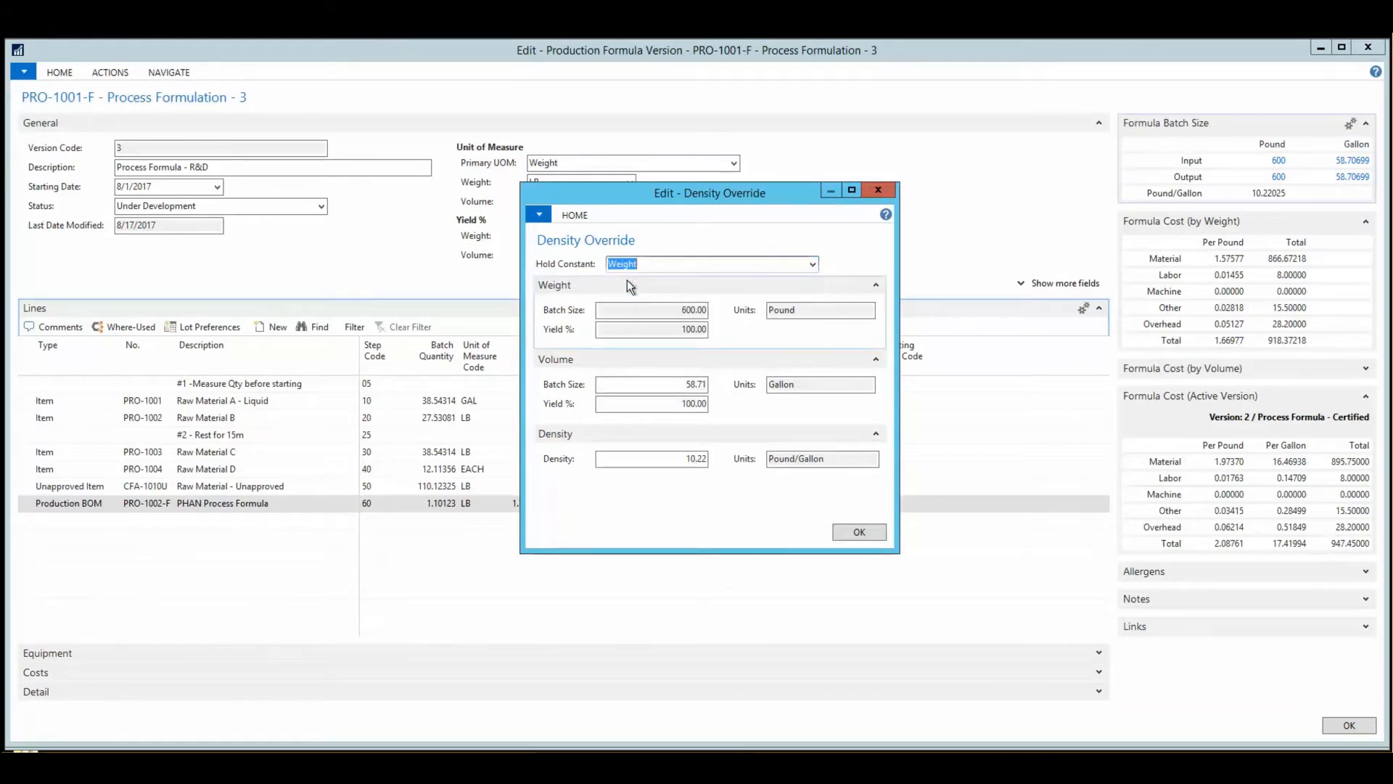
left_click(859, 533)
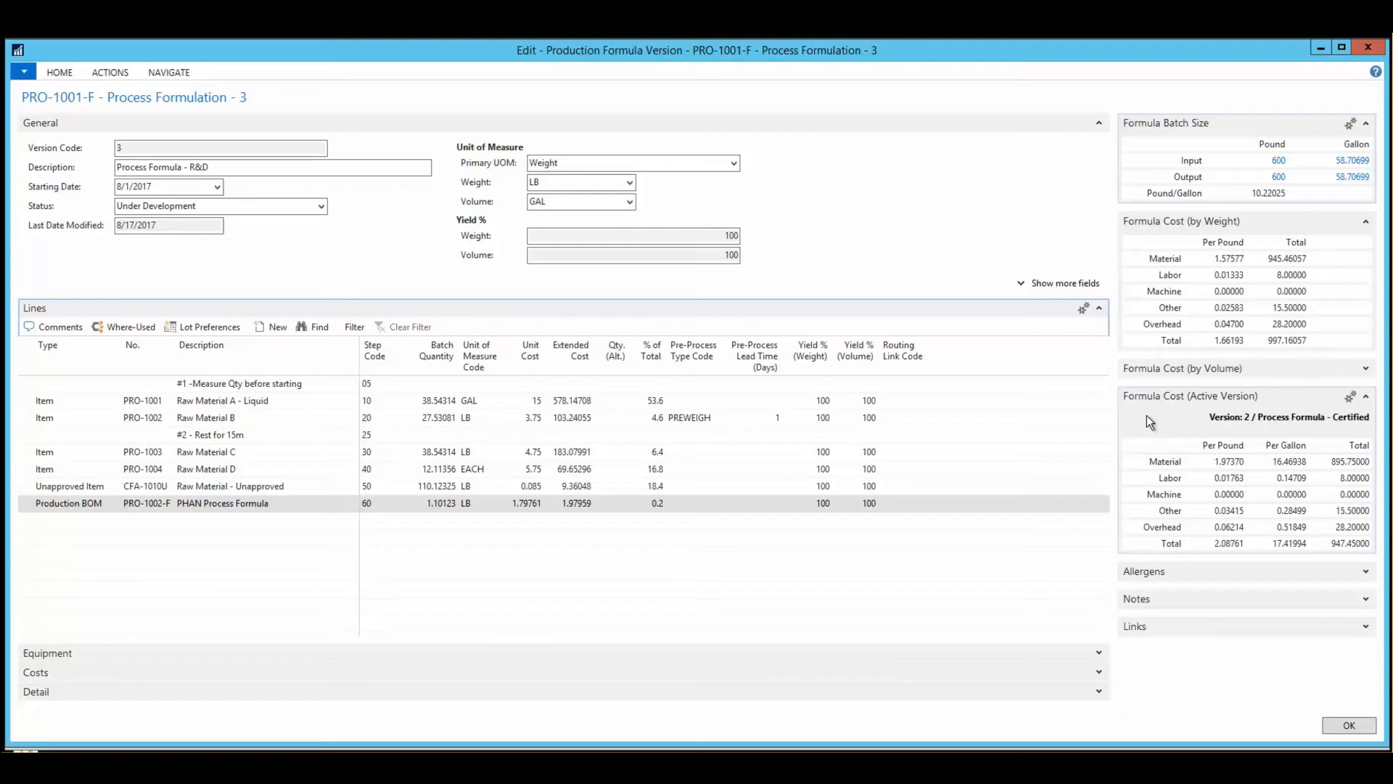
- Leave the formula, open the item card of PRO-4001 Finished Good - CW/25lbs, and inspect its Process Packaging BOM 25 version lines
key("Escape")
left_click(55, 615)
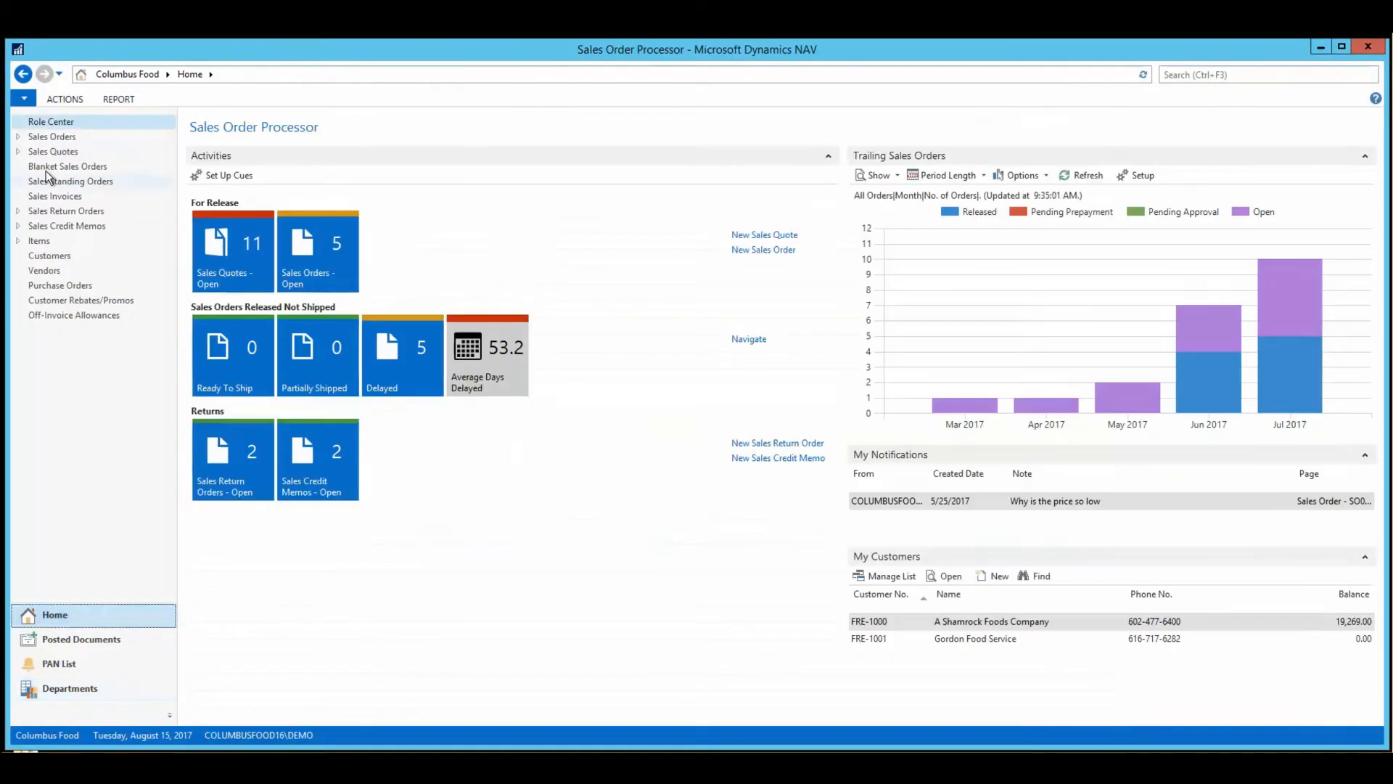
left_click(39, 240)
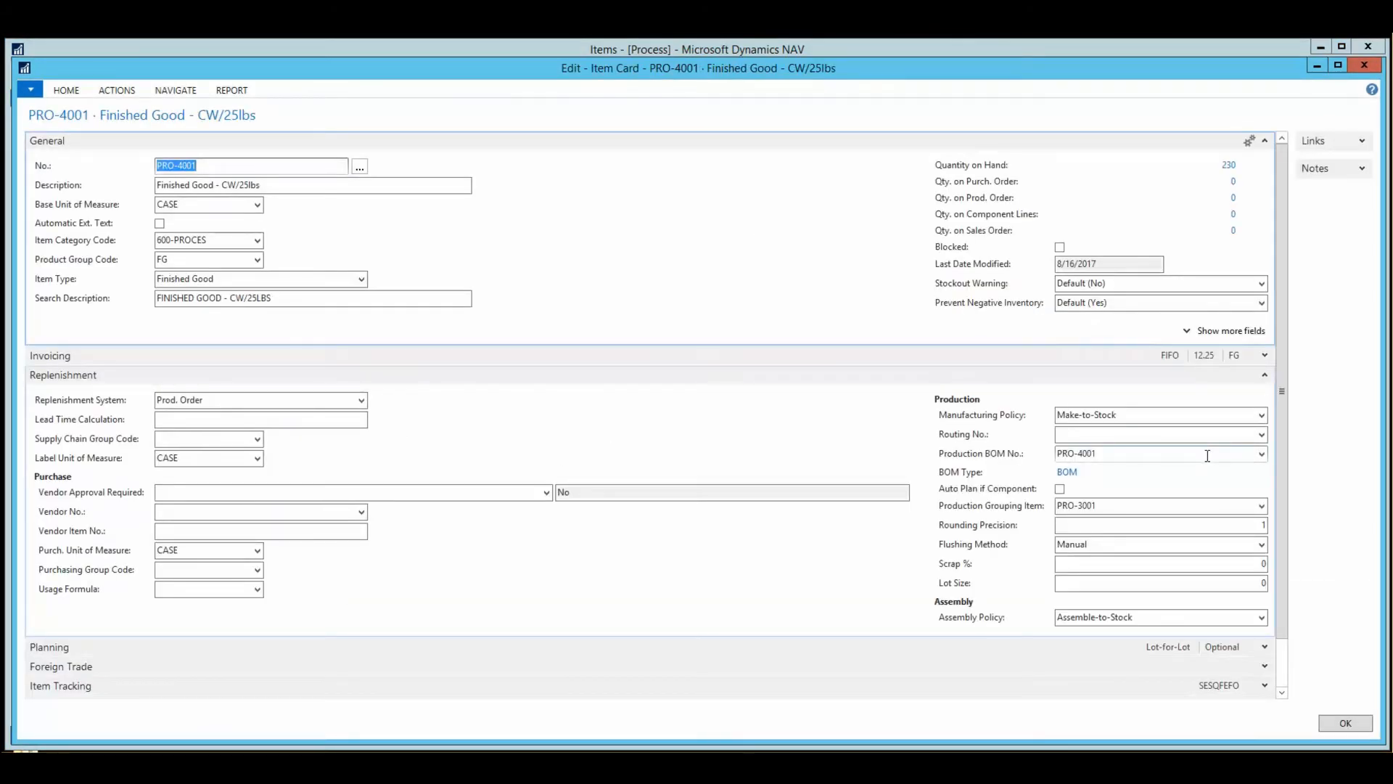
left_click(1262, 455)
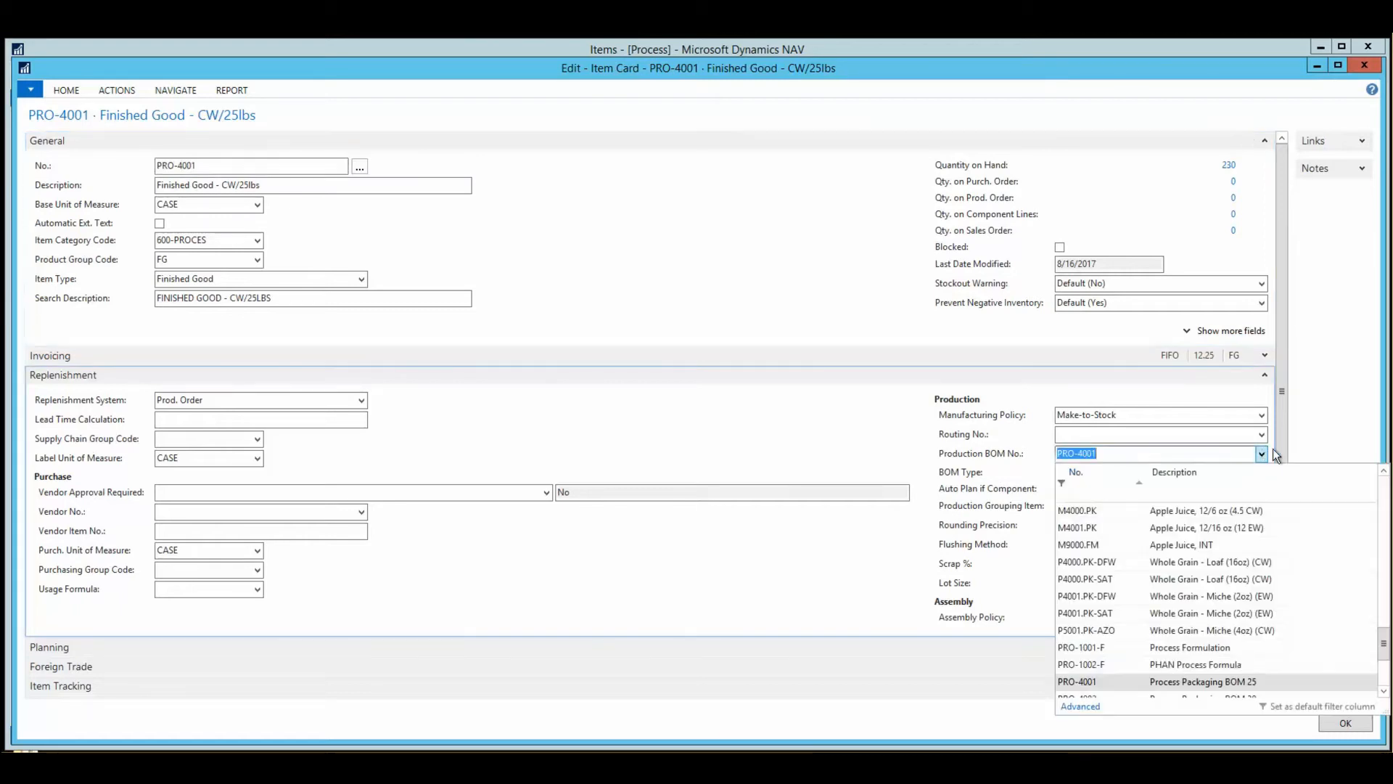
left_click(1081, 708)
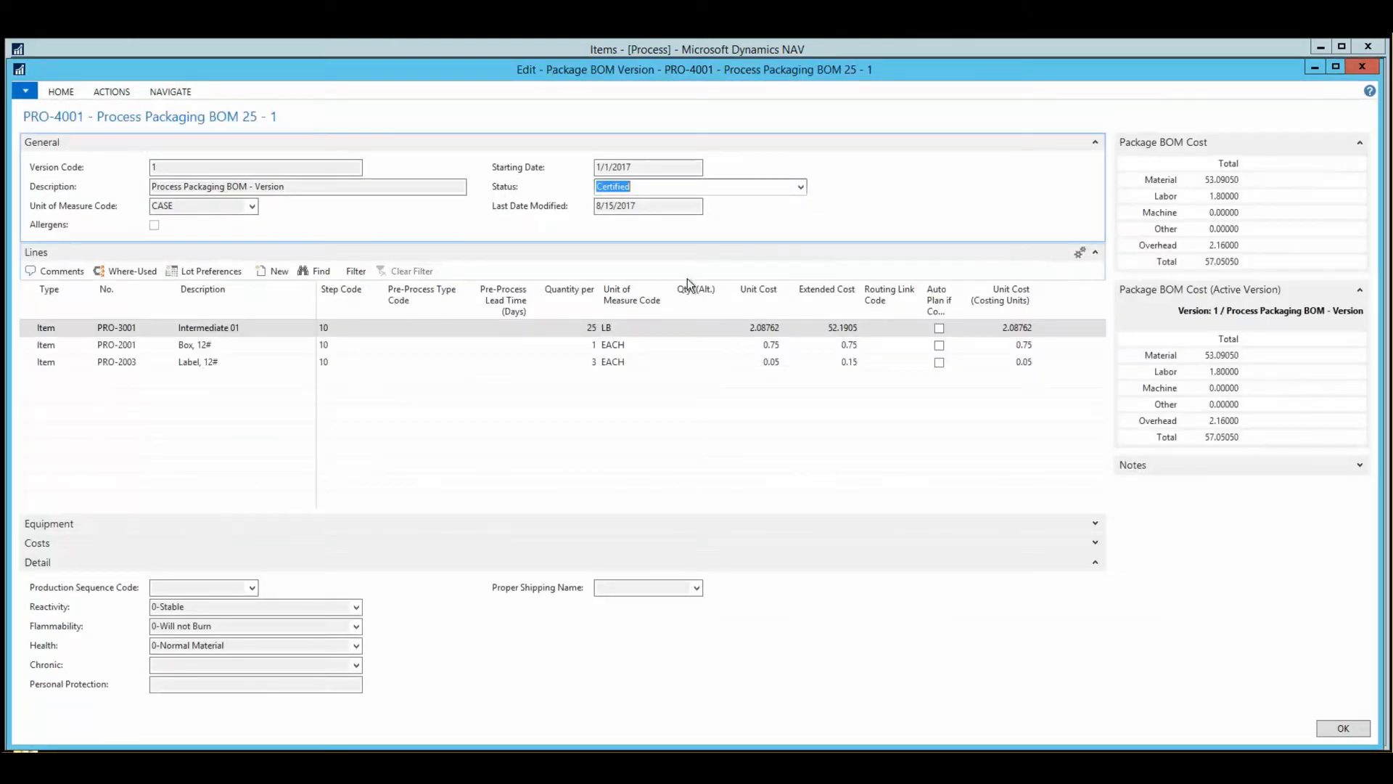
left_click(507, 326)
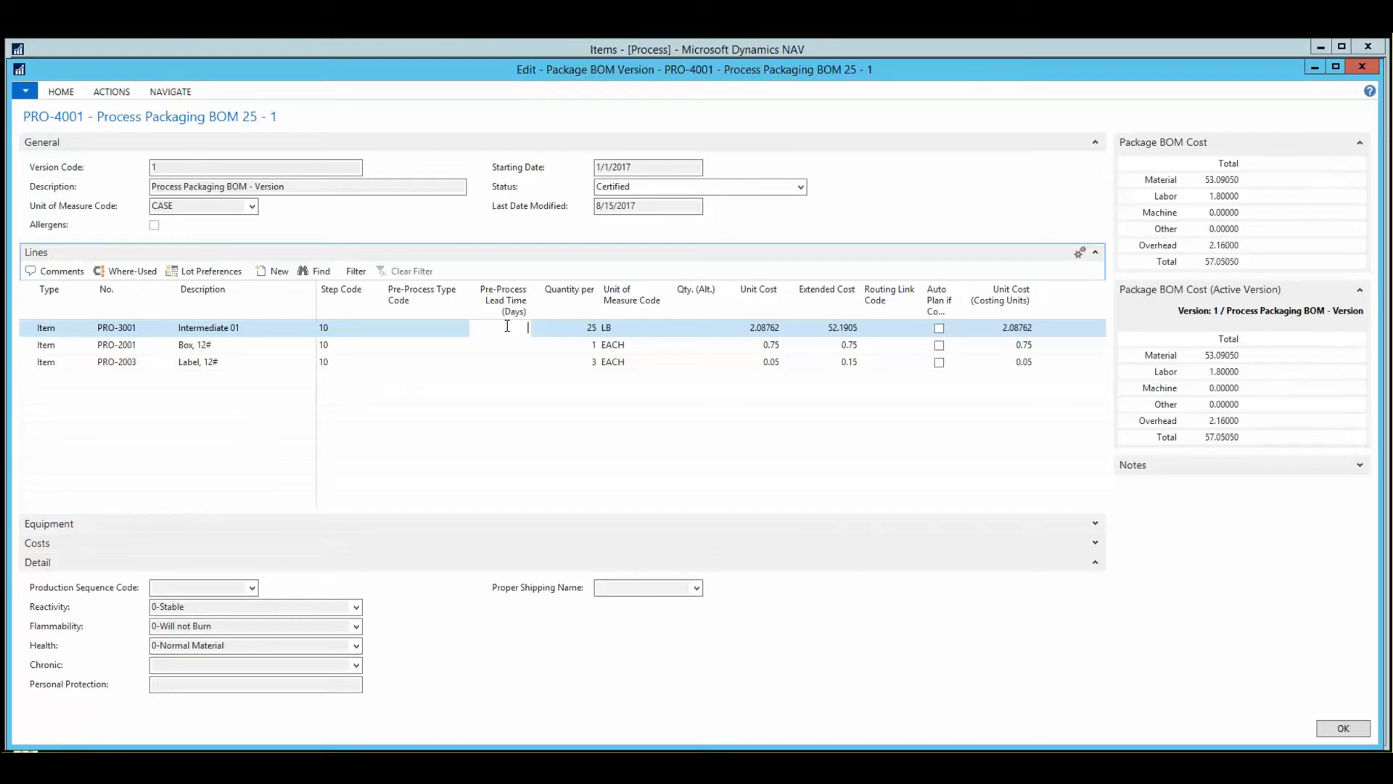
- Close the packaging BOM, return to the Role Center, and find and open the Batch Planning Worksheet
key("Escape")
left_click(79, 125)
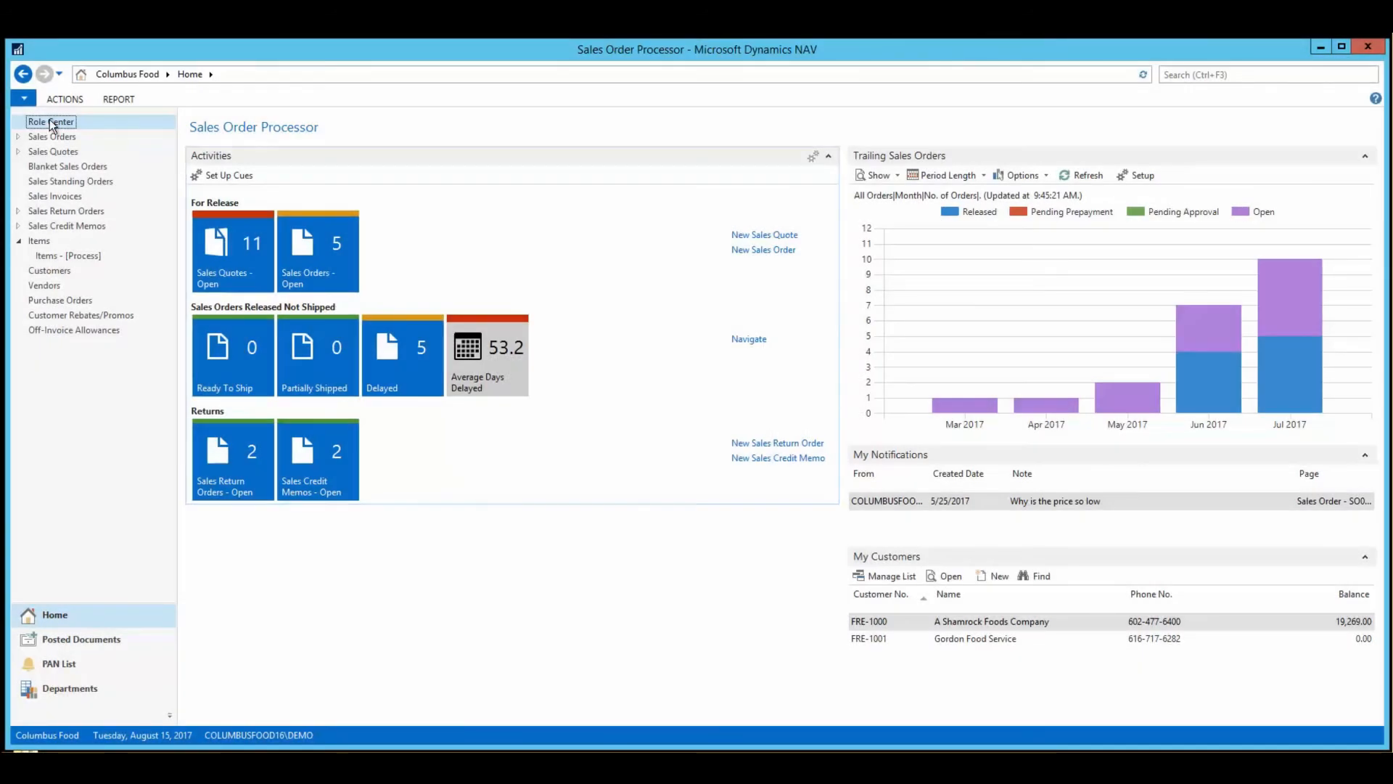
left_click(50, 119)
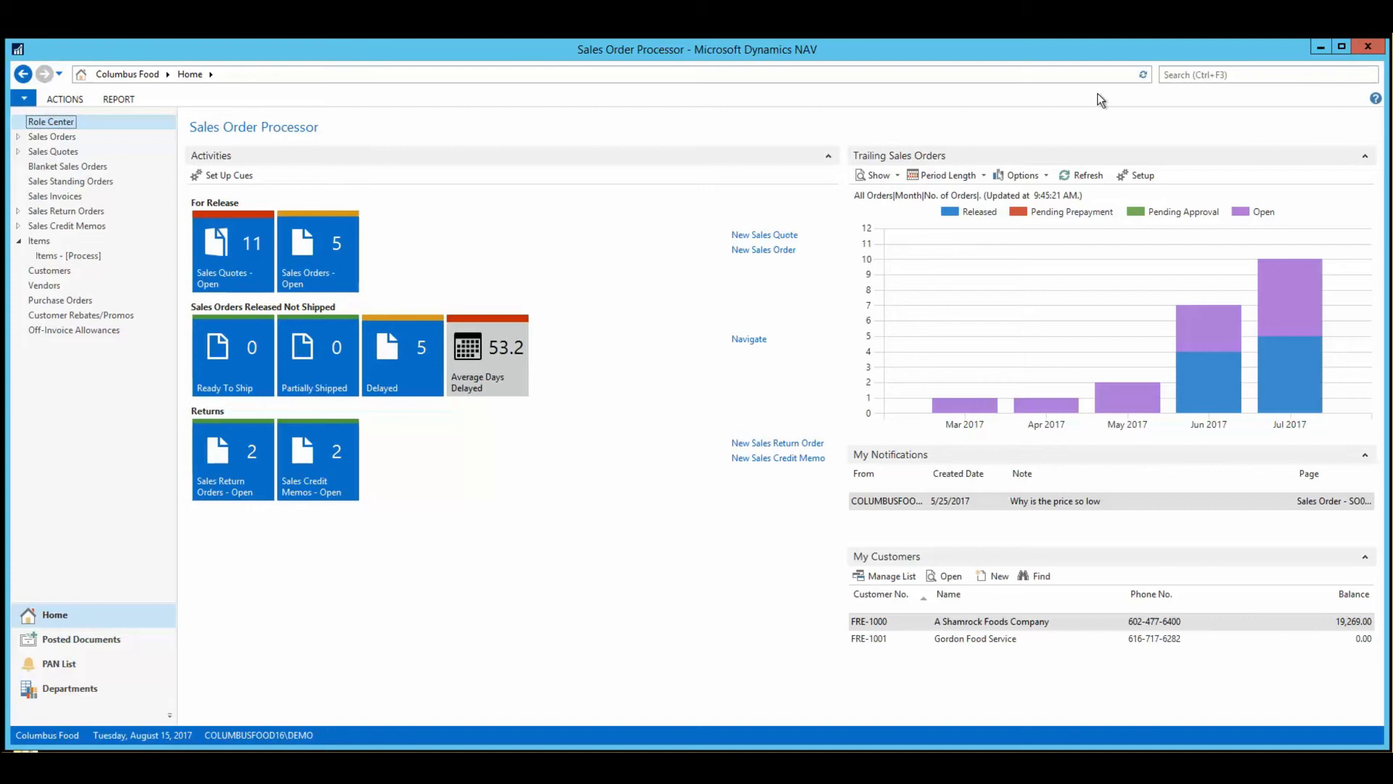
key("ctrl+F3")
type("ch Plann")
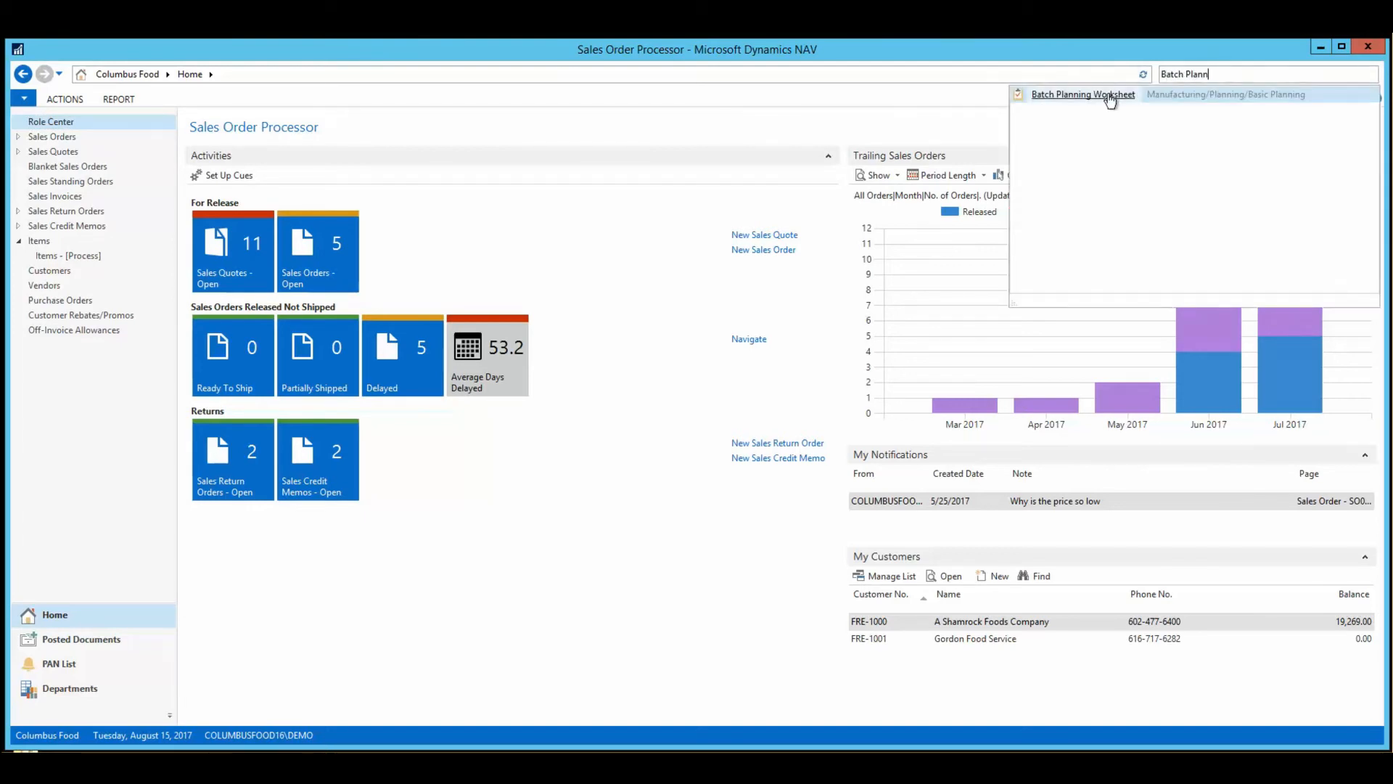
left_click(1109, 97)
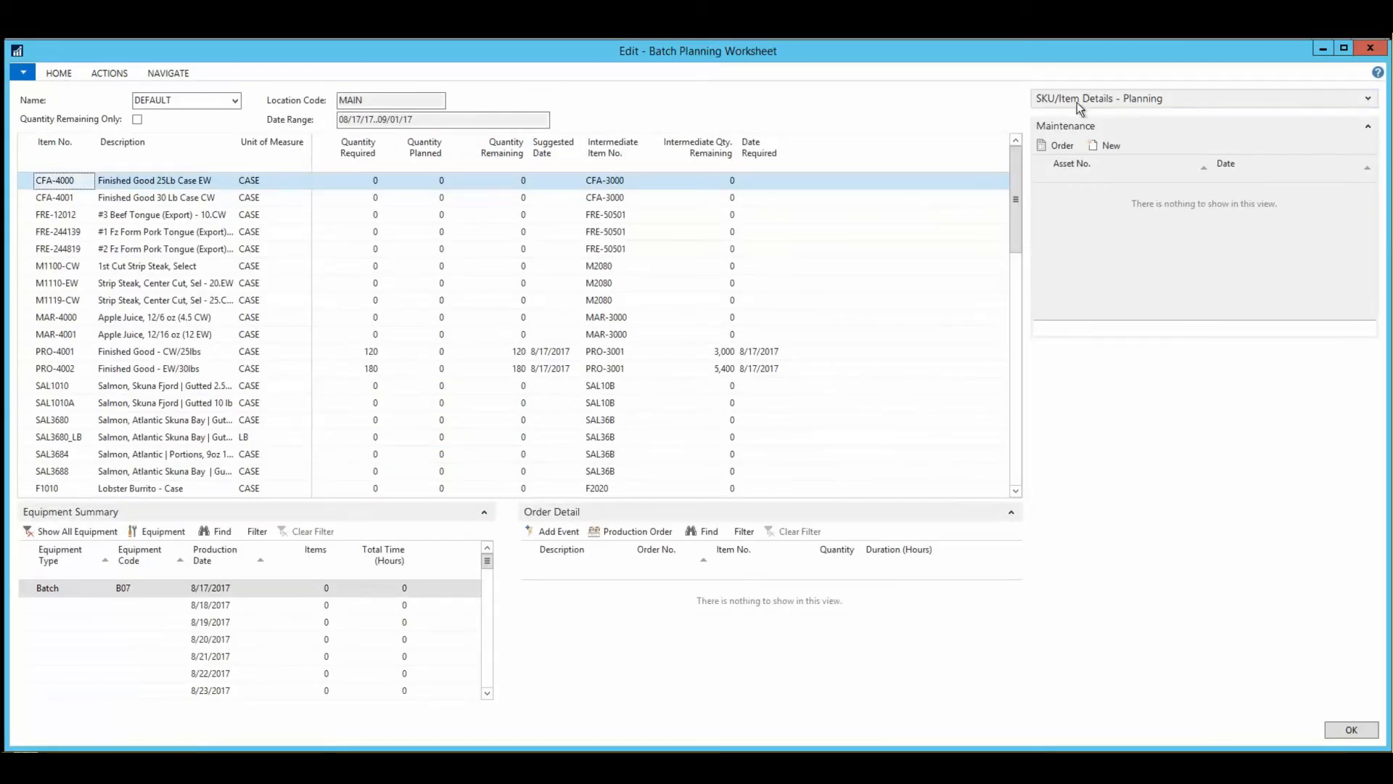
- Examine the PRO-4001 planning line together with its equipment summary for 8/19/2017 and the order detail
left_click(216, 354)
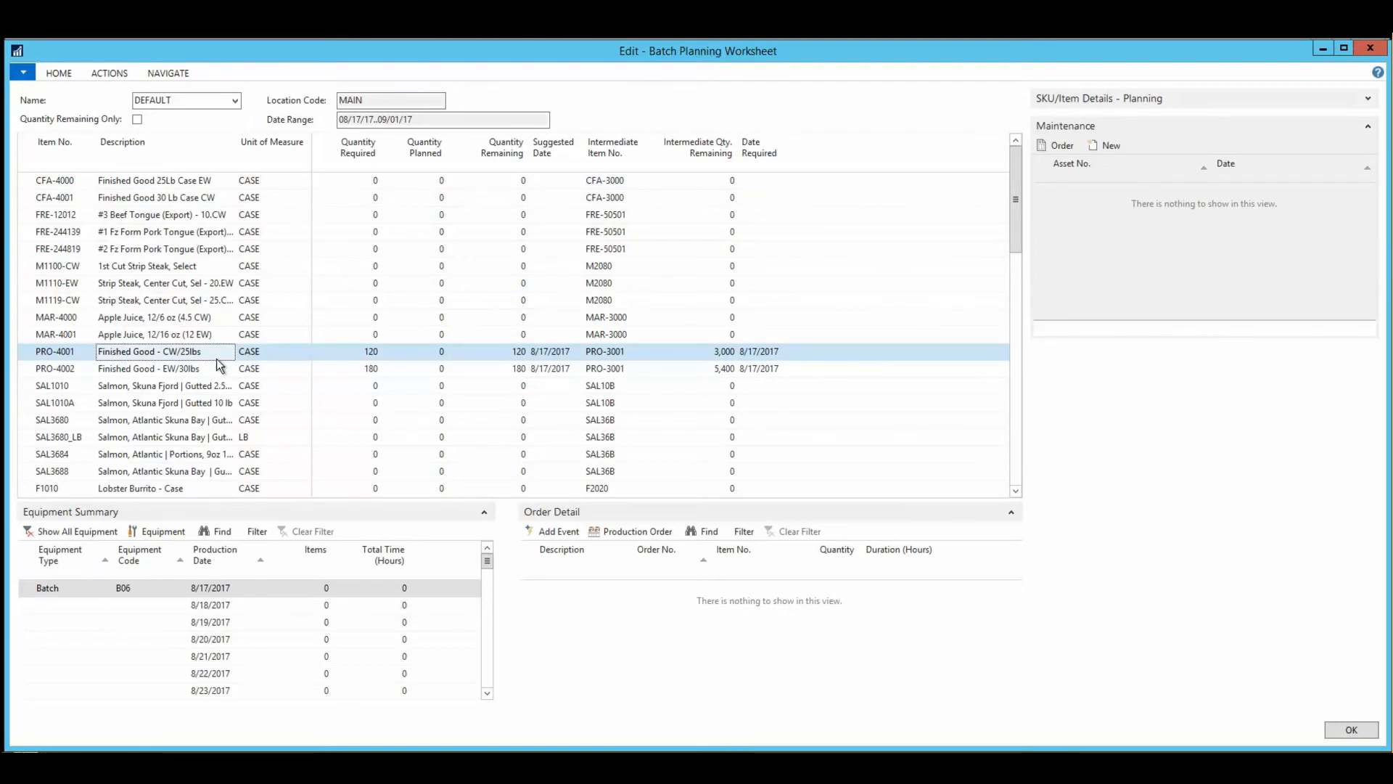
left_click(206, 622)
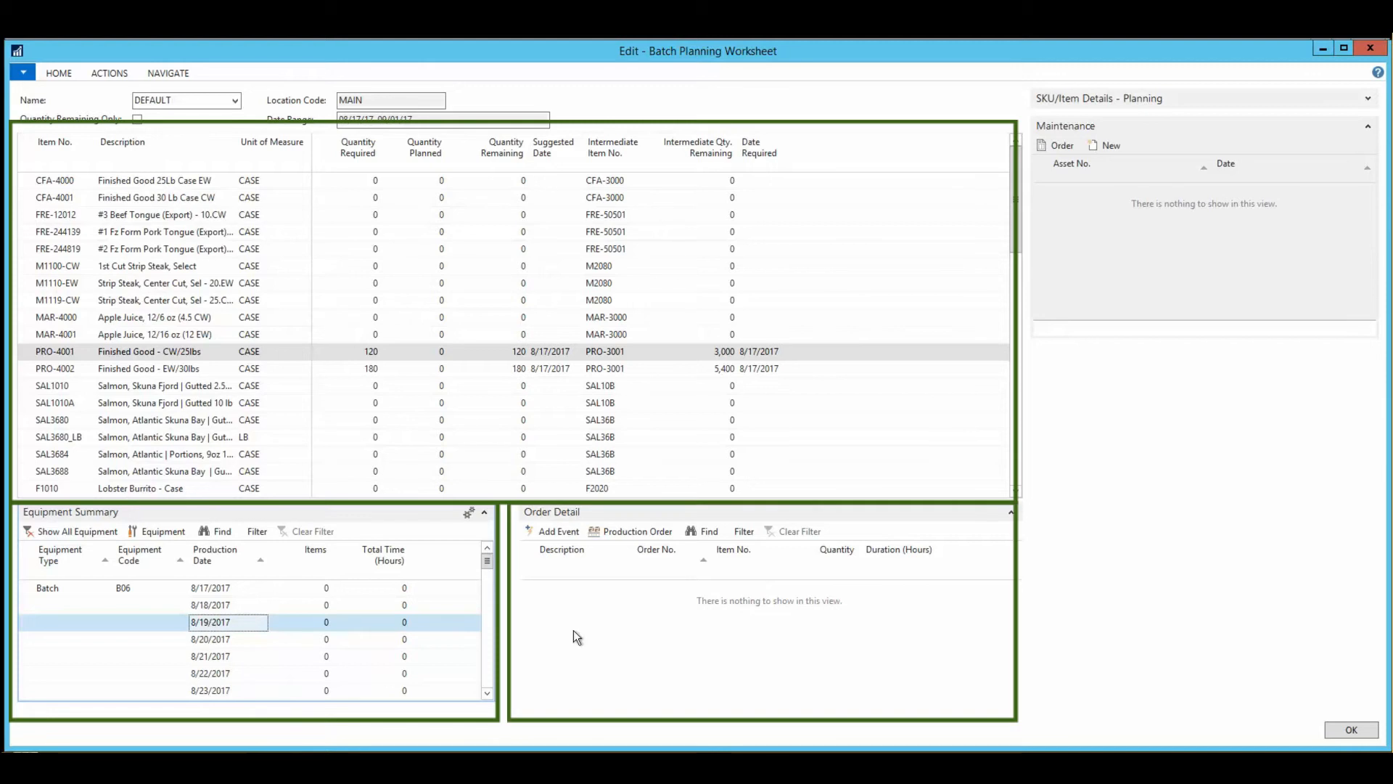
left_click(714, 621)
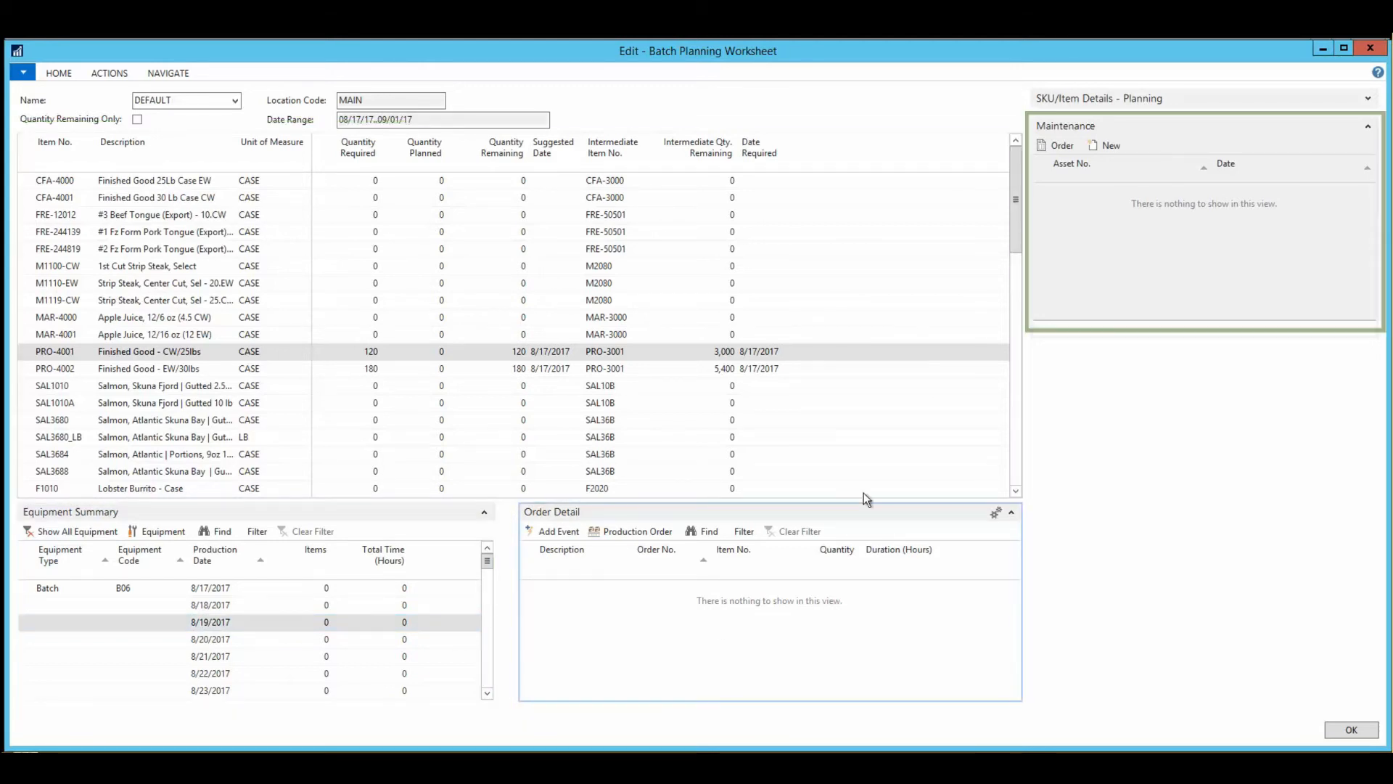
- Open item planning for the PRO-4001 worksheet line and include both PRO-4001 and PRO-4002 in the plan
left_click(1136, 281)
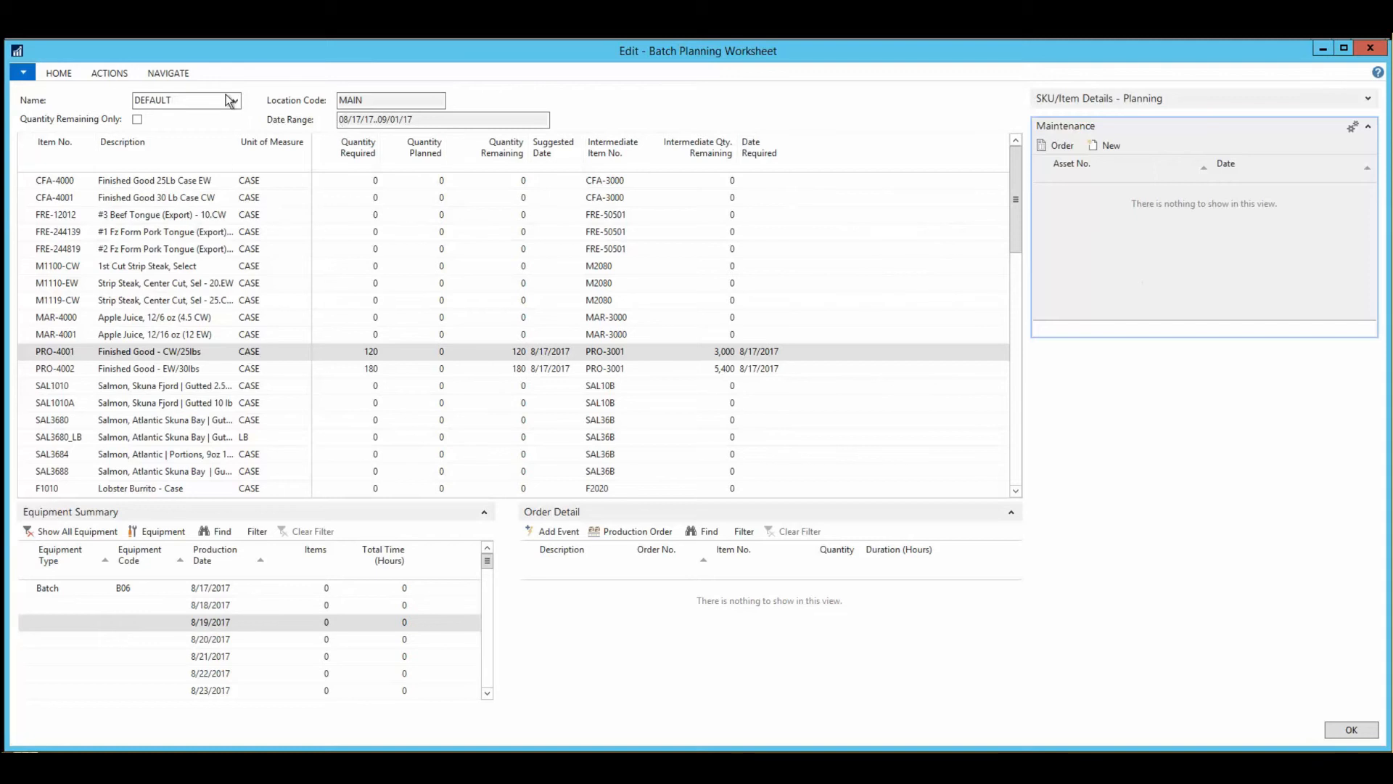
left_click(73, 74)
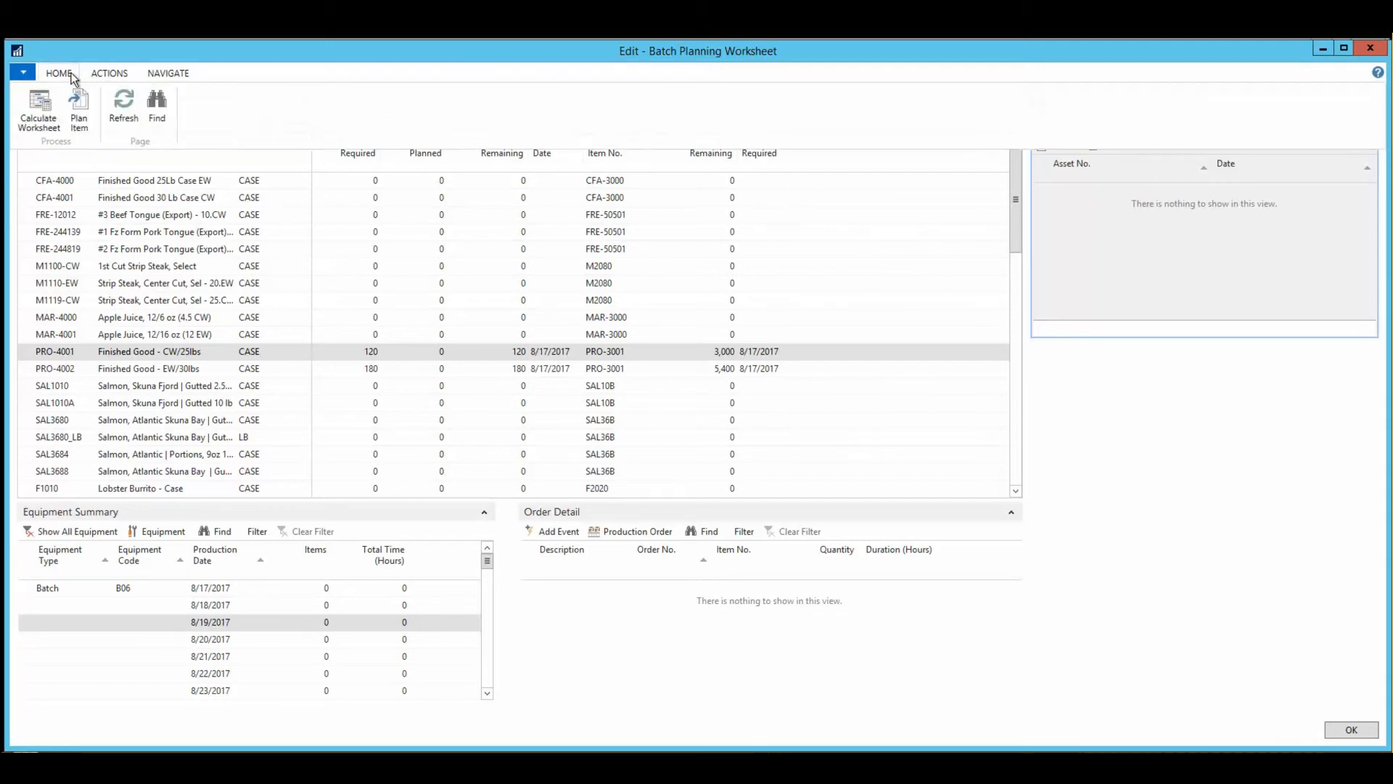
left_click(79, 101)
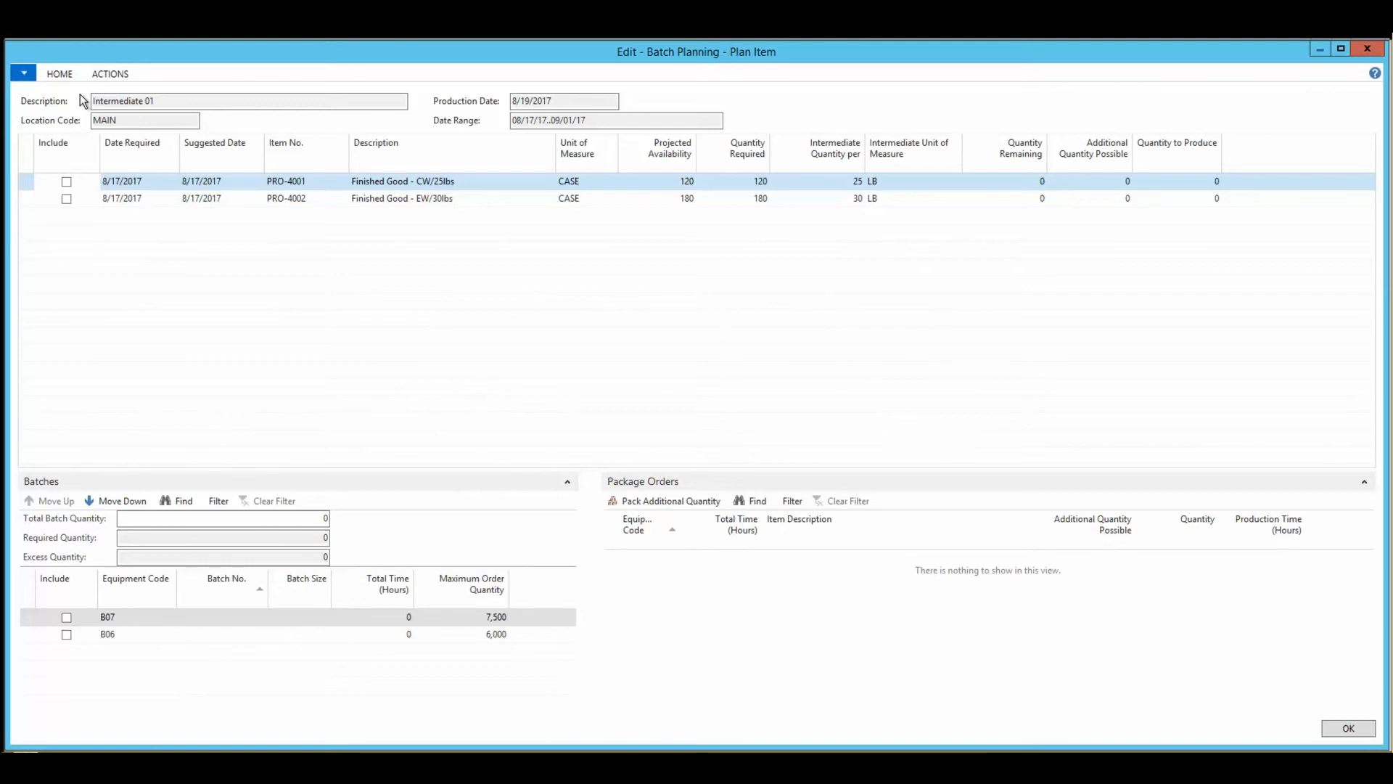
left_click(67, 183)
left_click(66, 201)
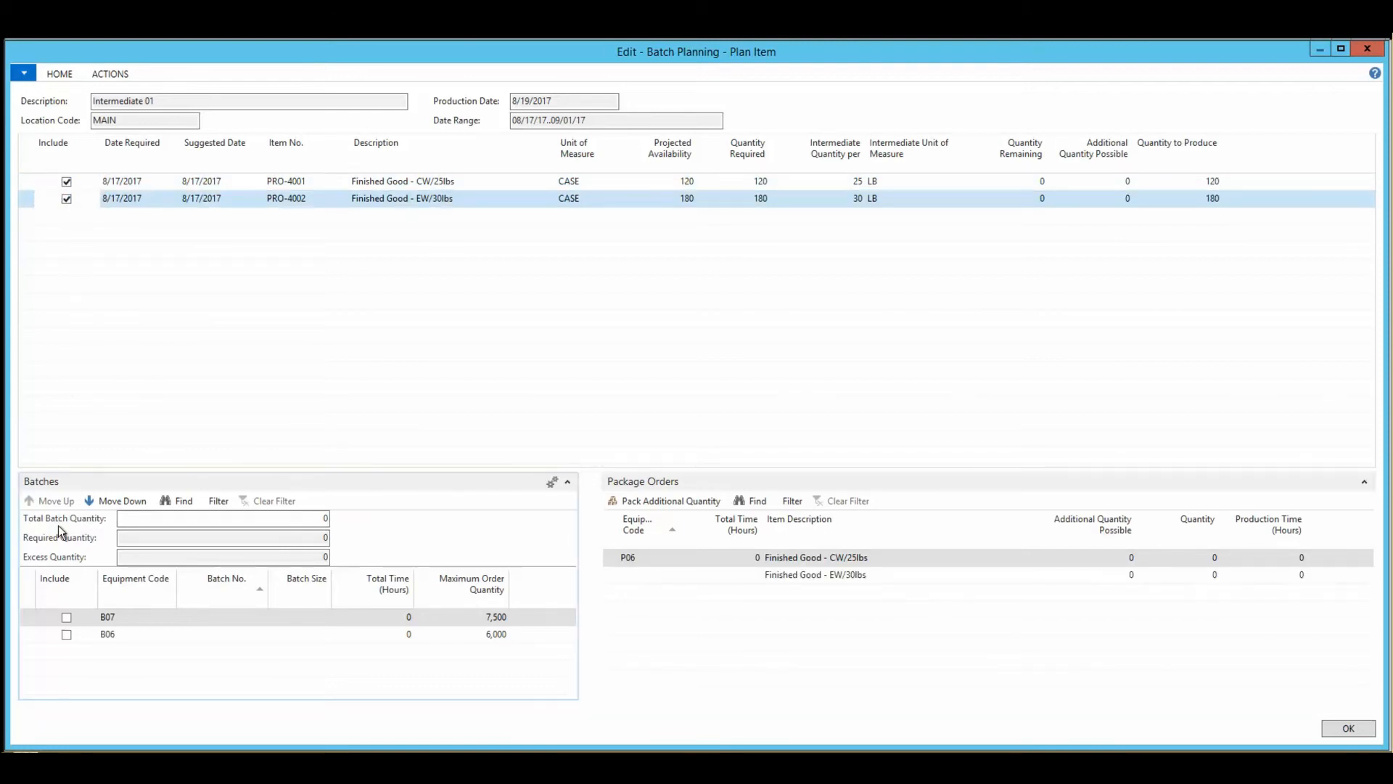
- Try equipment B06 alone and a B07/B06 split for the batches, settle on B07 only, and check the excess quantity
left_click(66, 634)
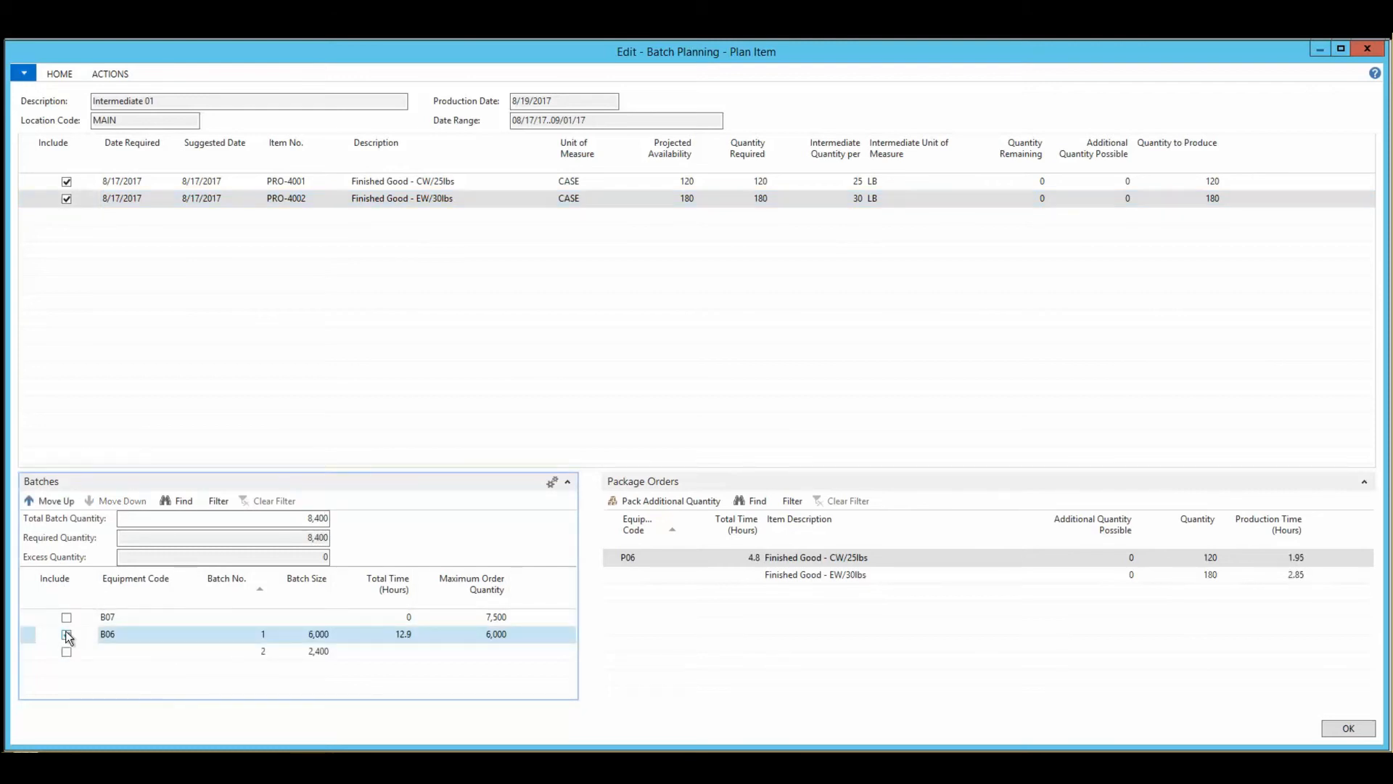
left_click(66, 617)
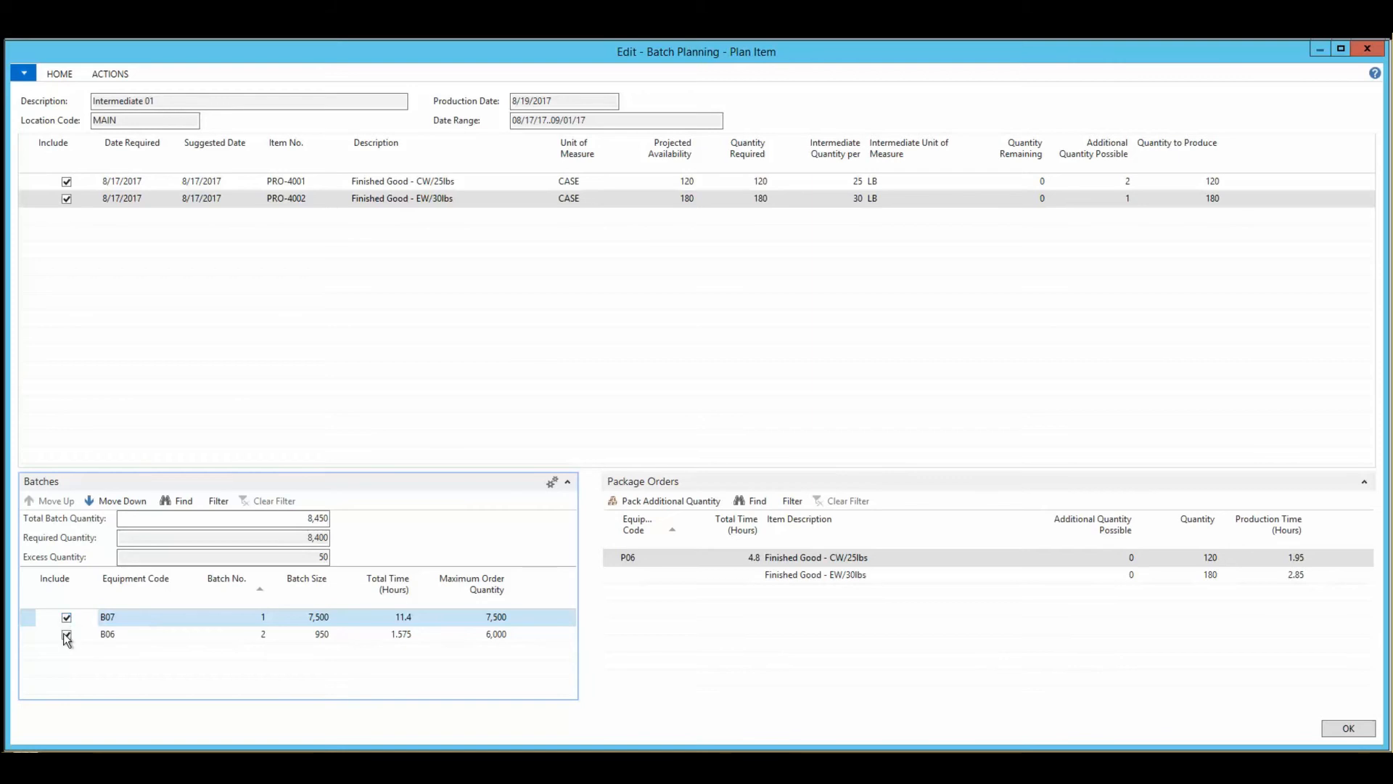
left_click(66, 635)
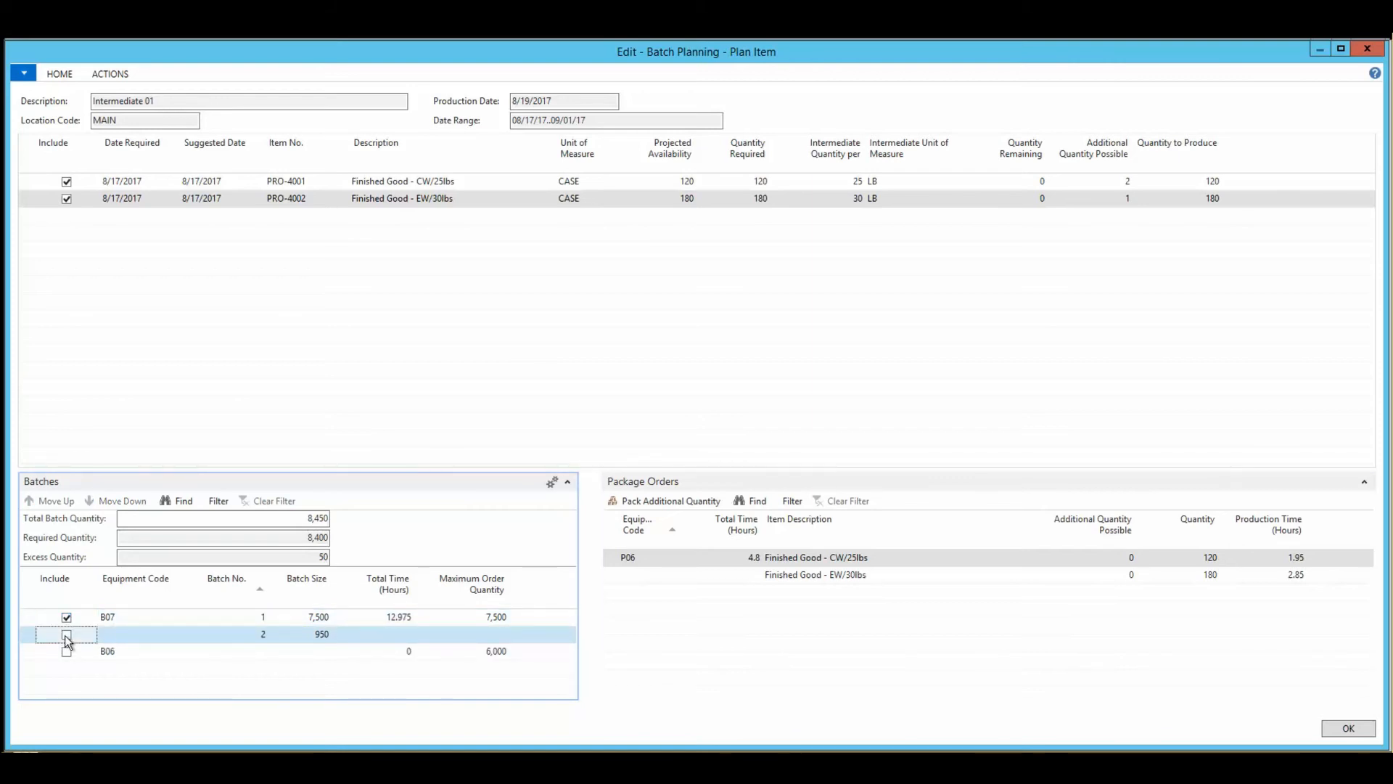
left_click(252, 557)
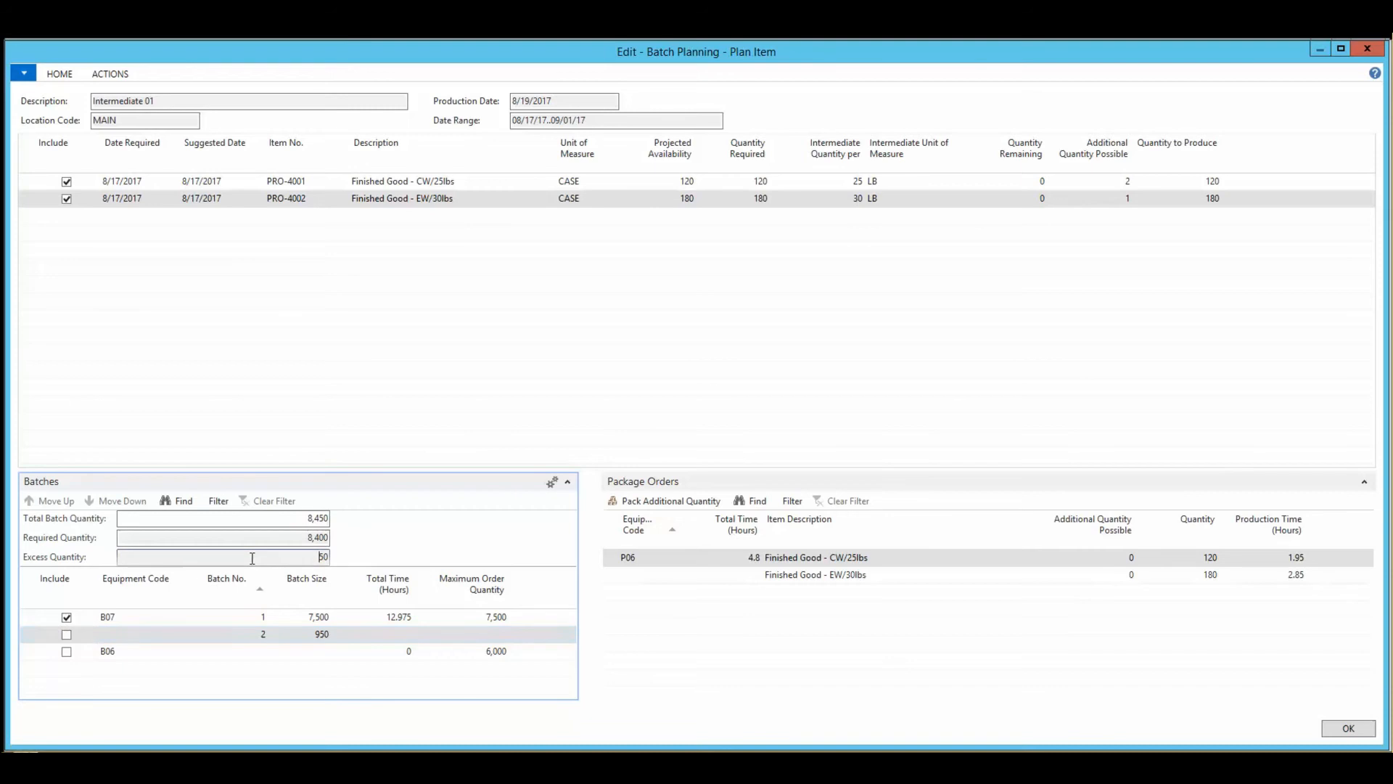
- Set the Quantity to Produce for PRO-4001 Finished Good - CW/25lbs to 122
left_click(1197, 181)
key("BackSpace")
key("BackSpace")
key("BackSpace")
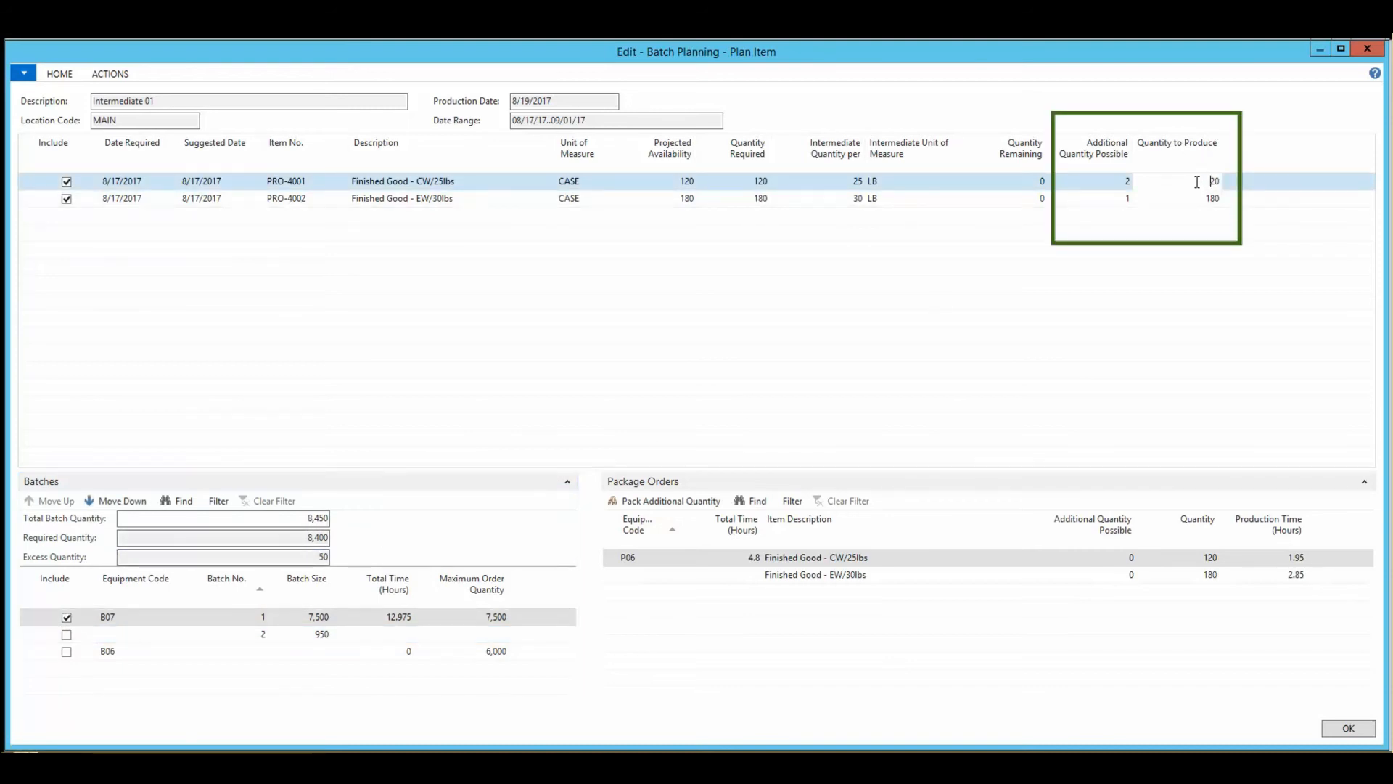
type("122")
key("Return")
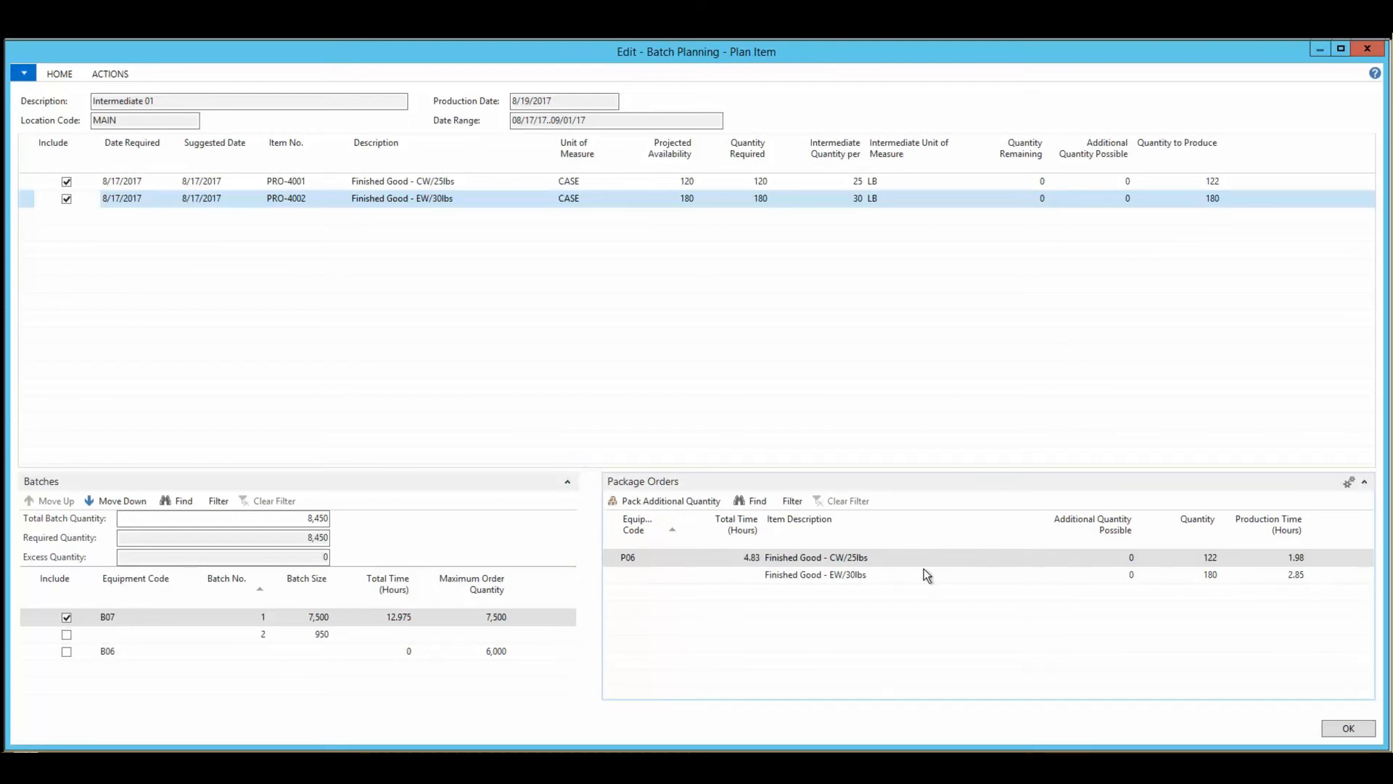
- Create the production orders from the batch plan with the order status Released
left_click(110, 73)
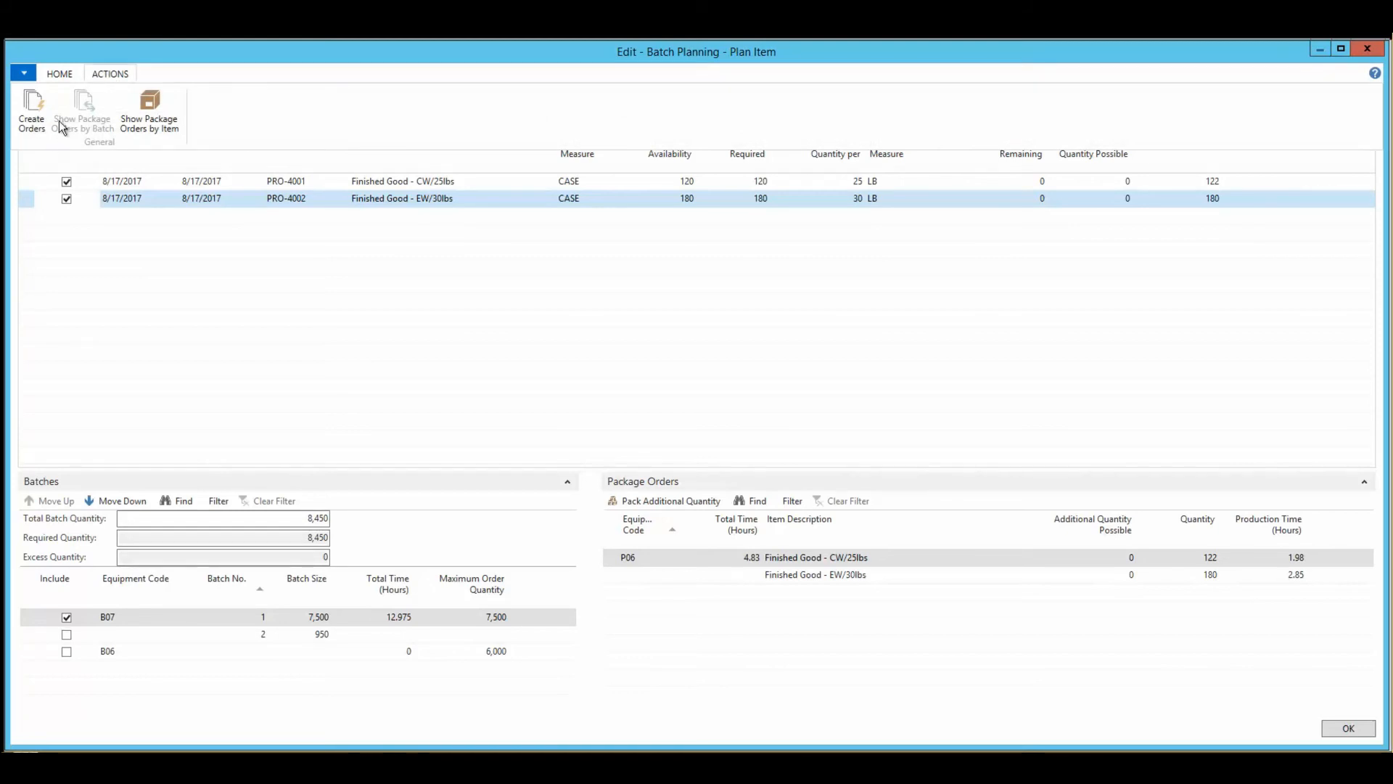
left_click(40, 125)
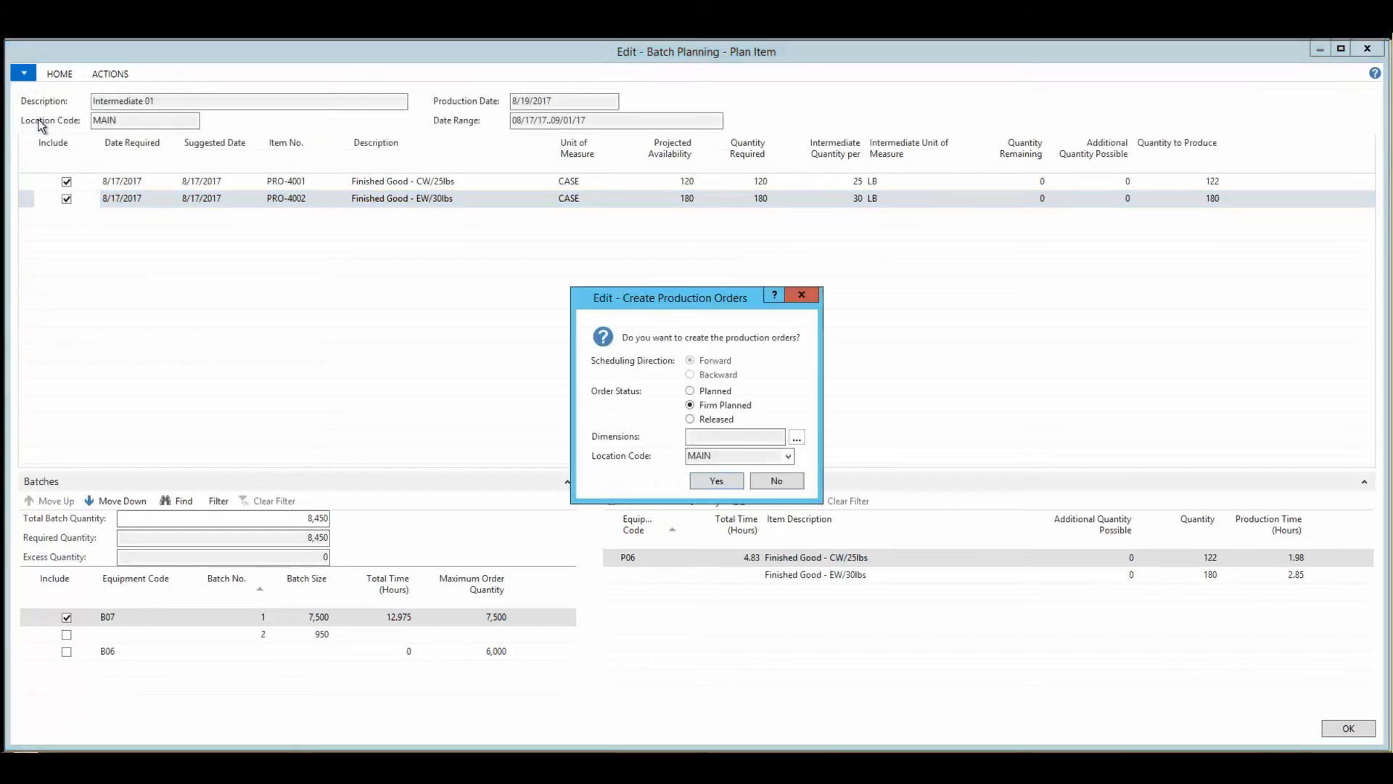
left_click(690, 420)
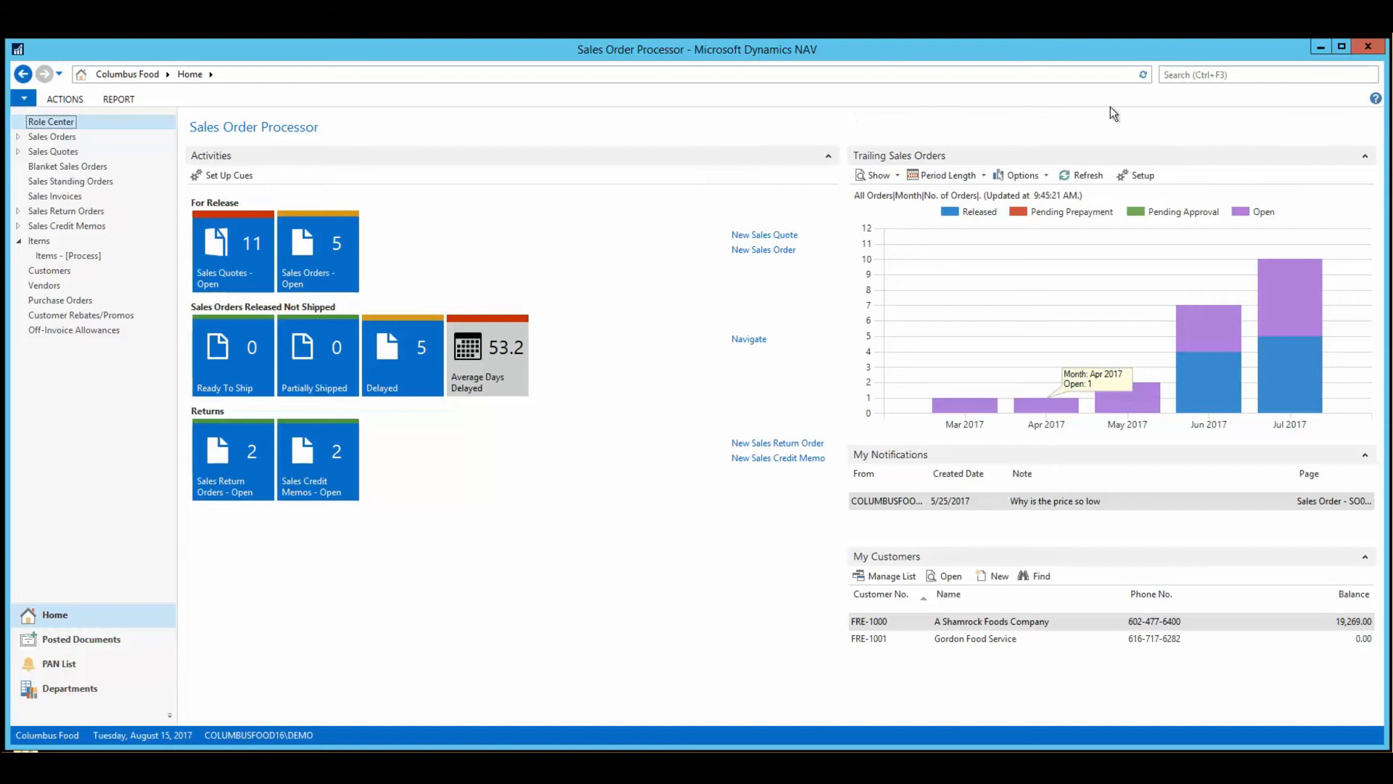
- Find and open Batch Reporting and load the production order for Intermediate 01 (PRO-3001)
left_click(1218, 76)
type("Batch Reporting")
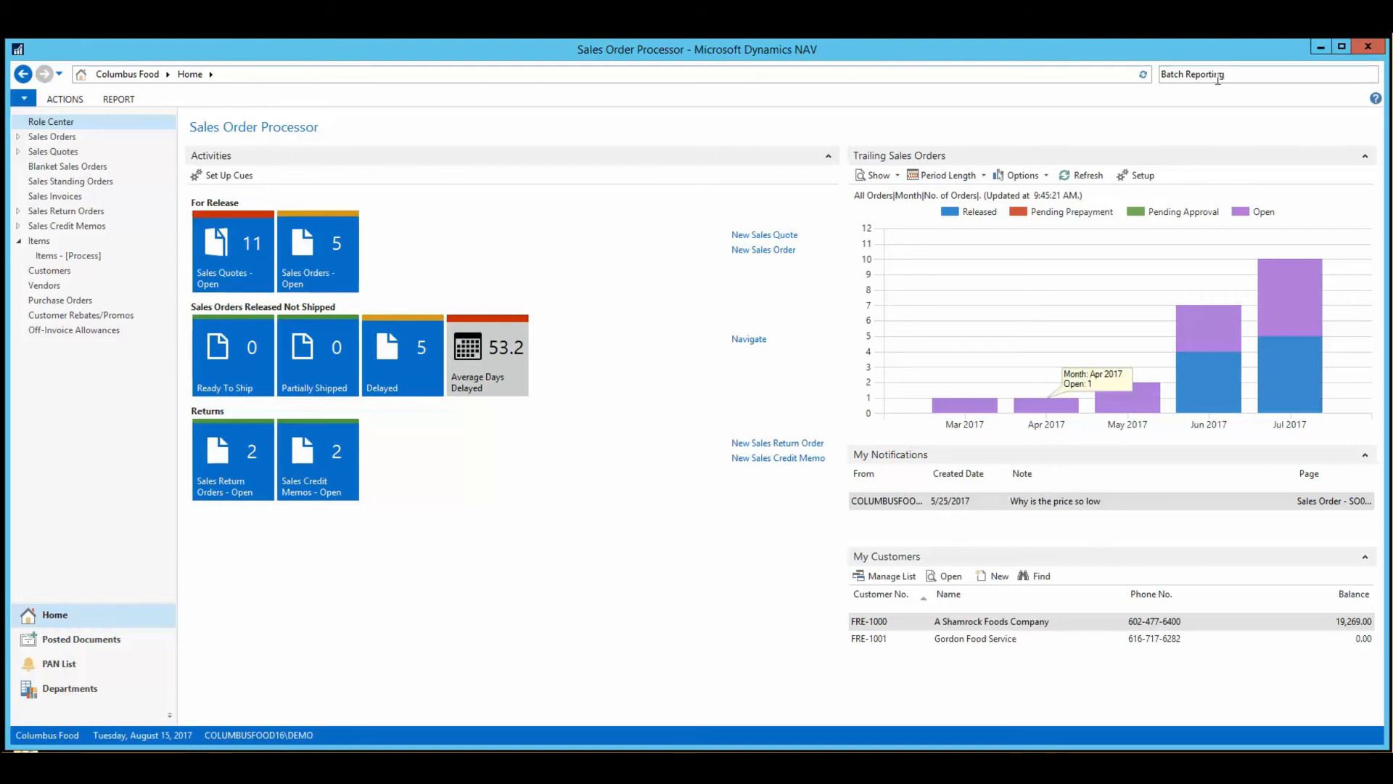
left_click(1063, 99)
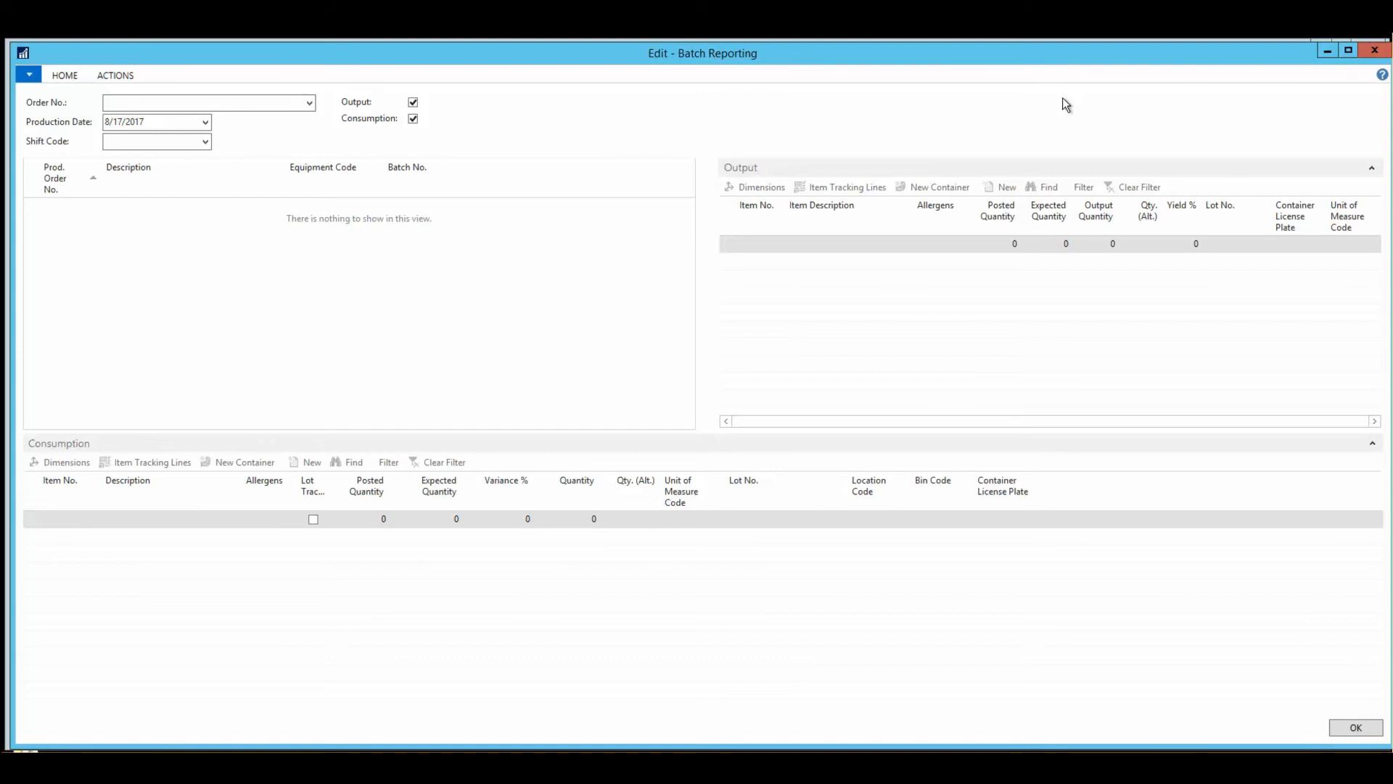
left_click(309, 103)
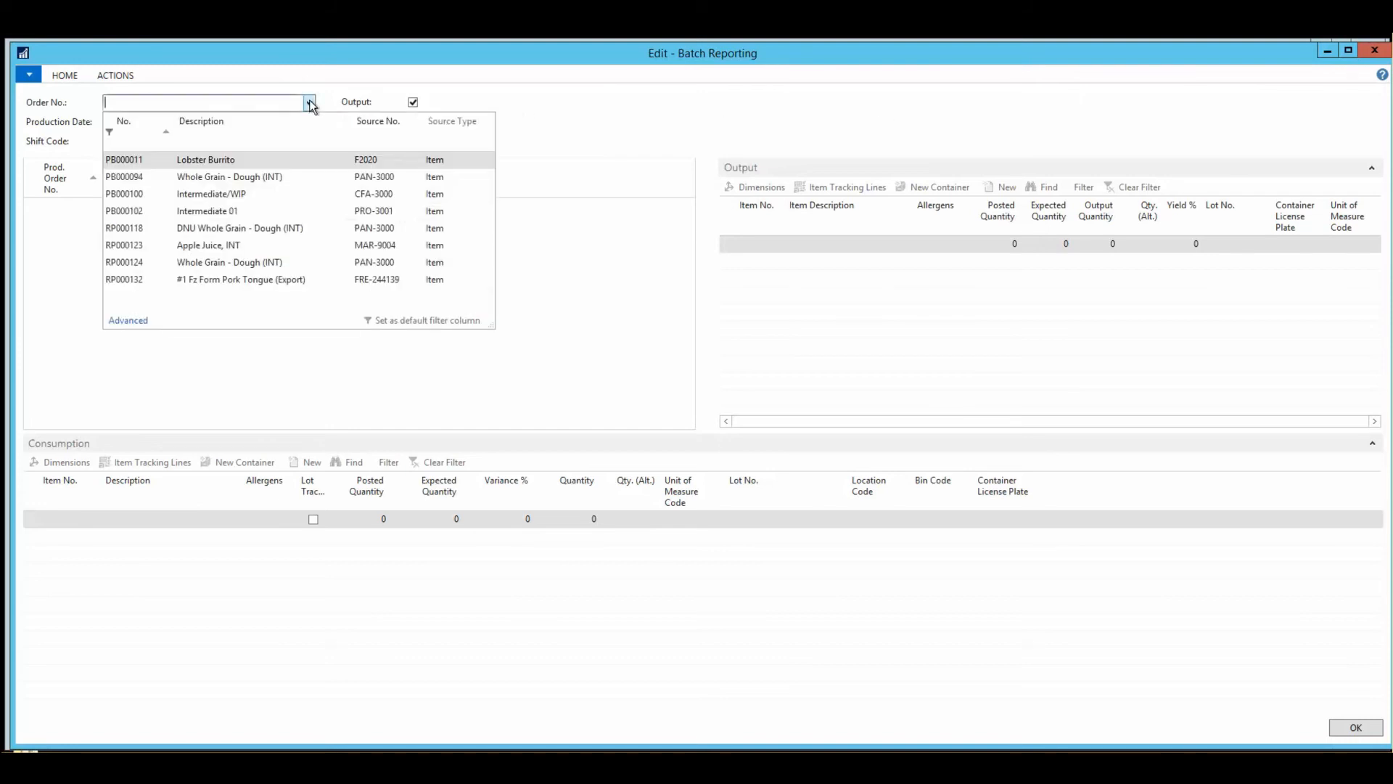
left_click(298, 211)
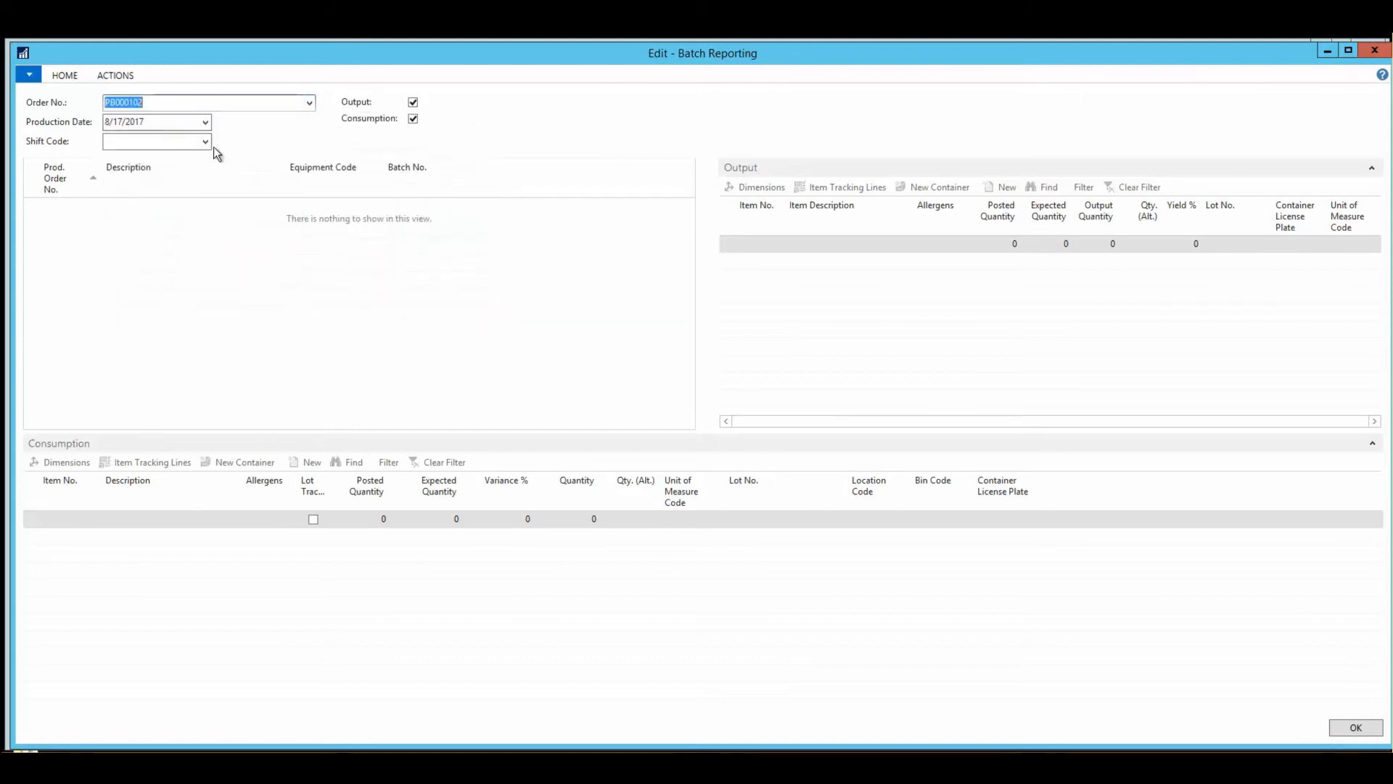
left_click(183, 124)
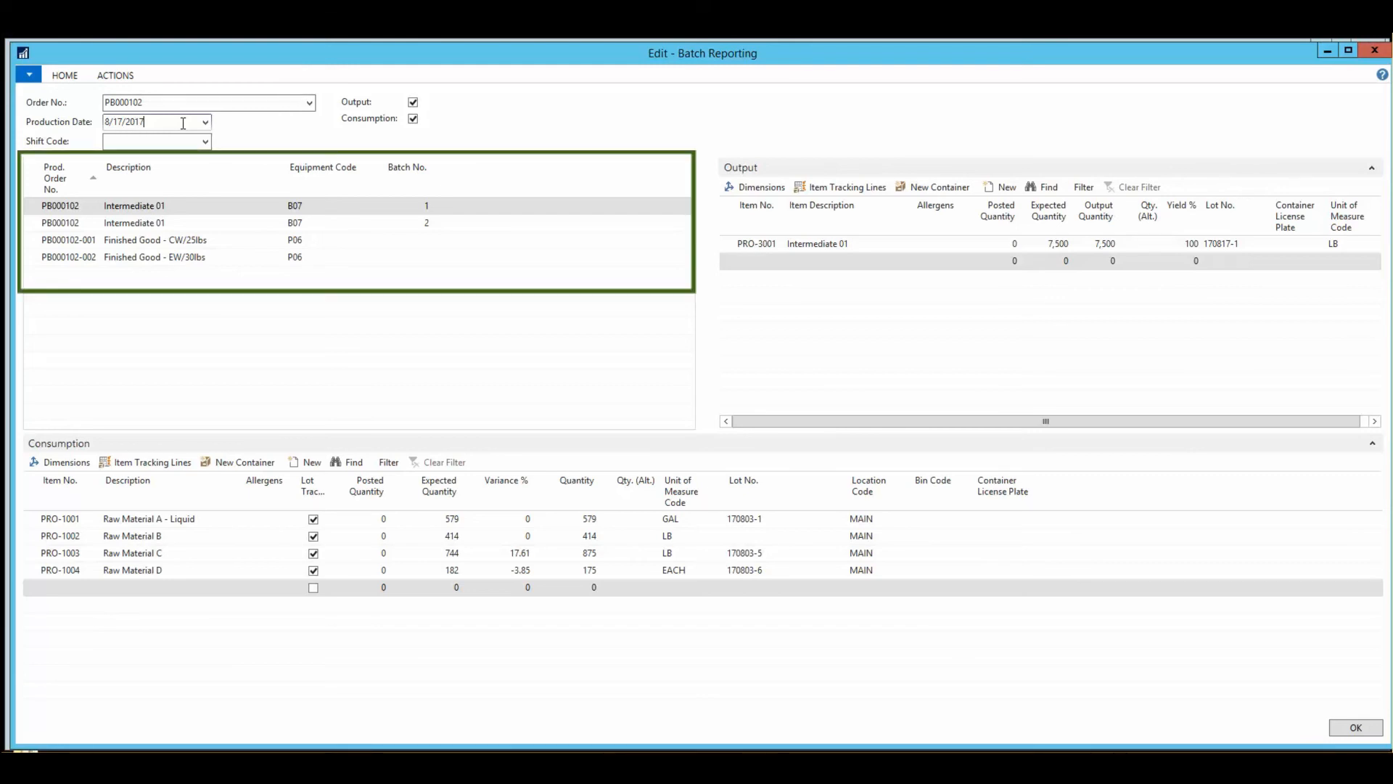
- Set the output quantity of PRO-3001 Intermediate 01 in batch 1 to 7,510 LB
left_click(180, 206)
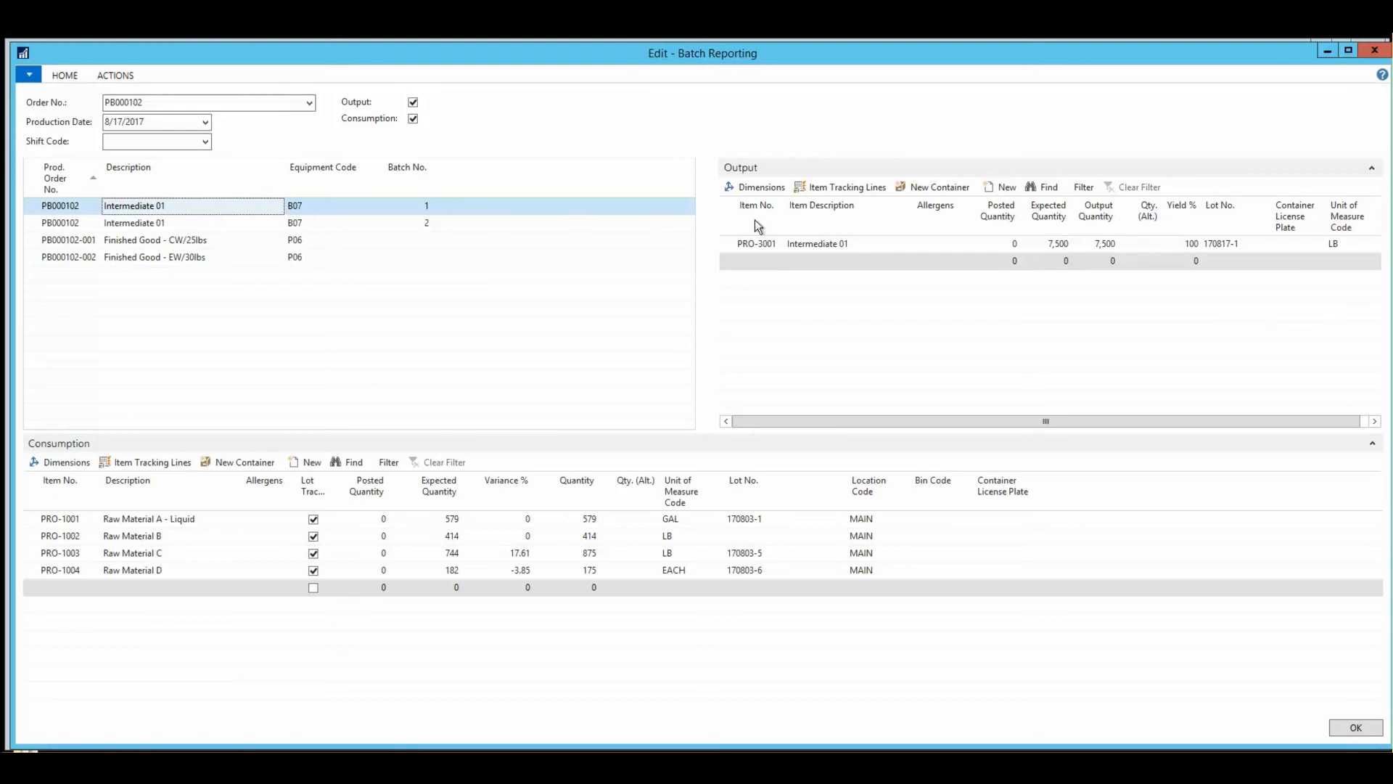
left_click(833, 245)
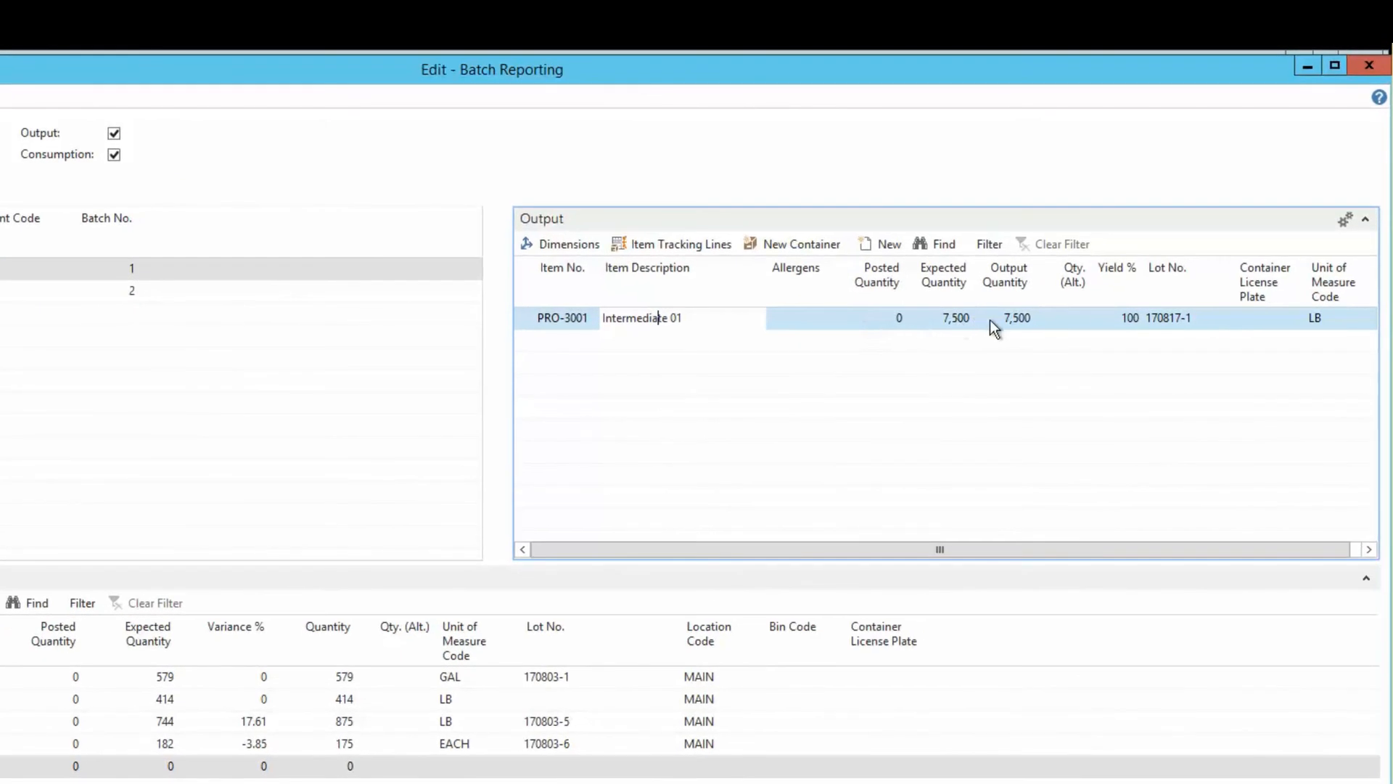
left_click(990, 319)
left_click_drag(991, 319, 1058, 316)
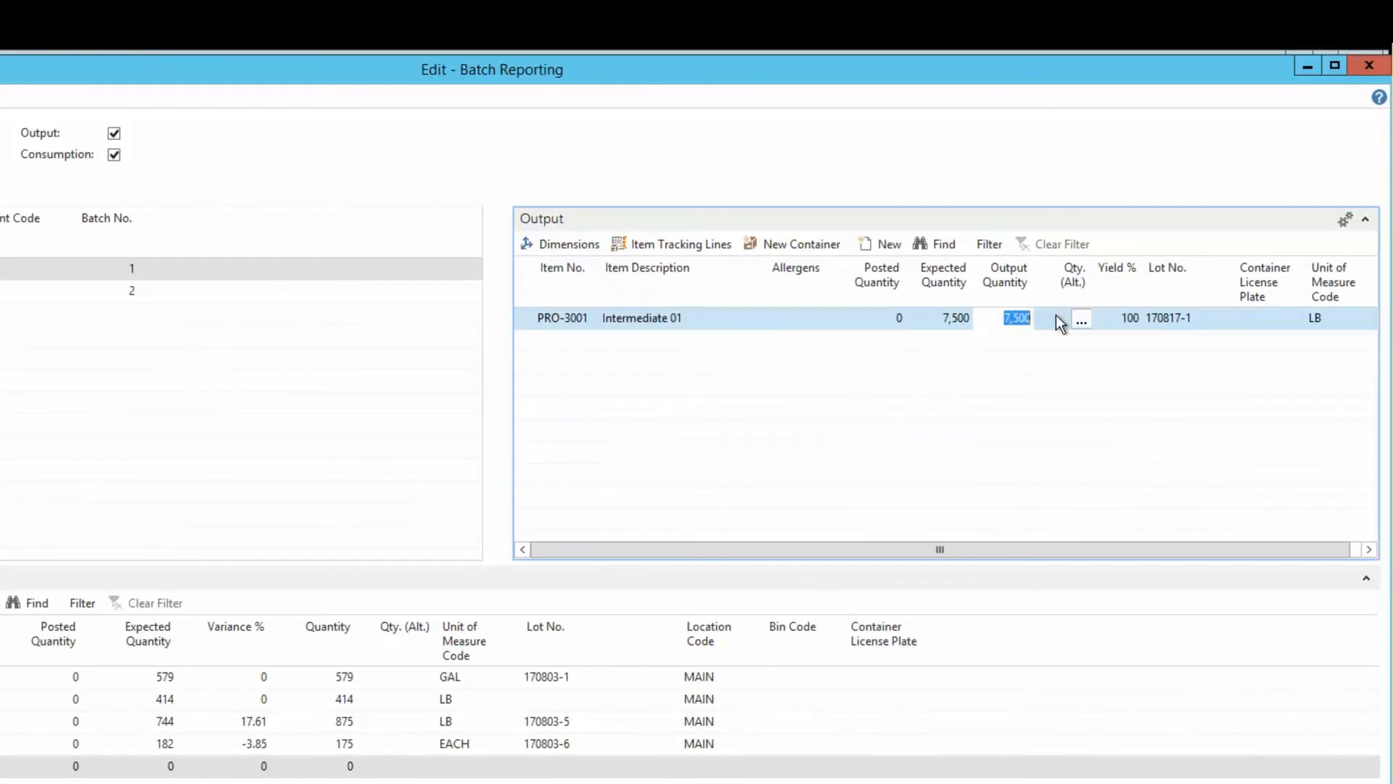
type("7510")
key("Tab")
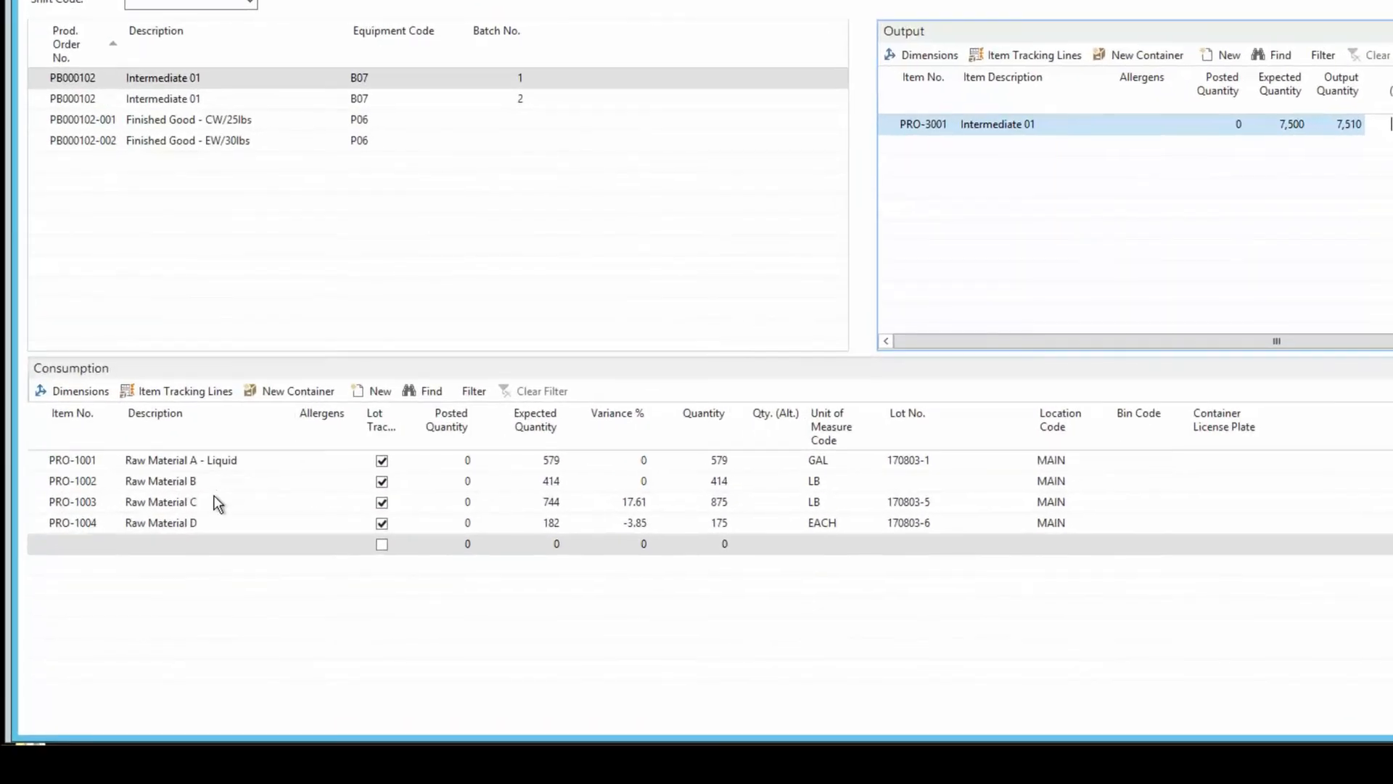
- Assign lot 170803-4 to the batch 1 consumption line of PRO-1002 Raw Material B and approve its lot preference violation
left_click(179, 553)
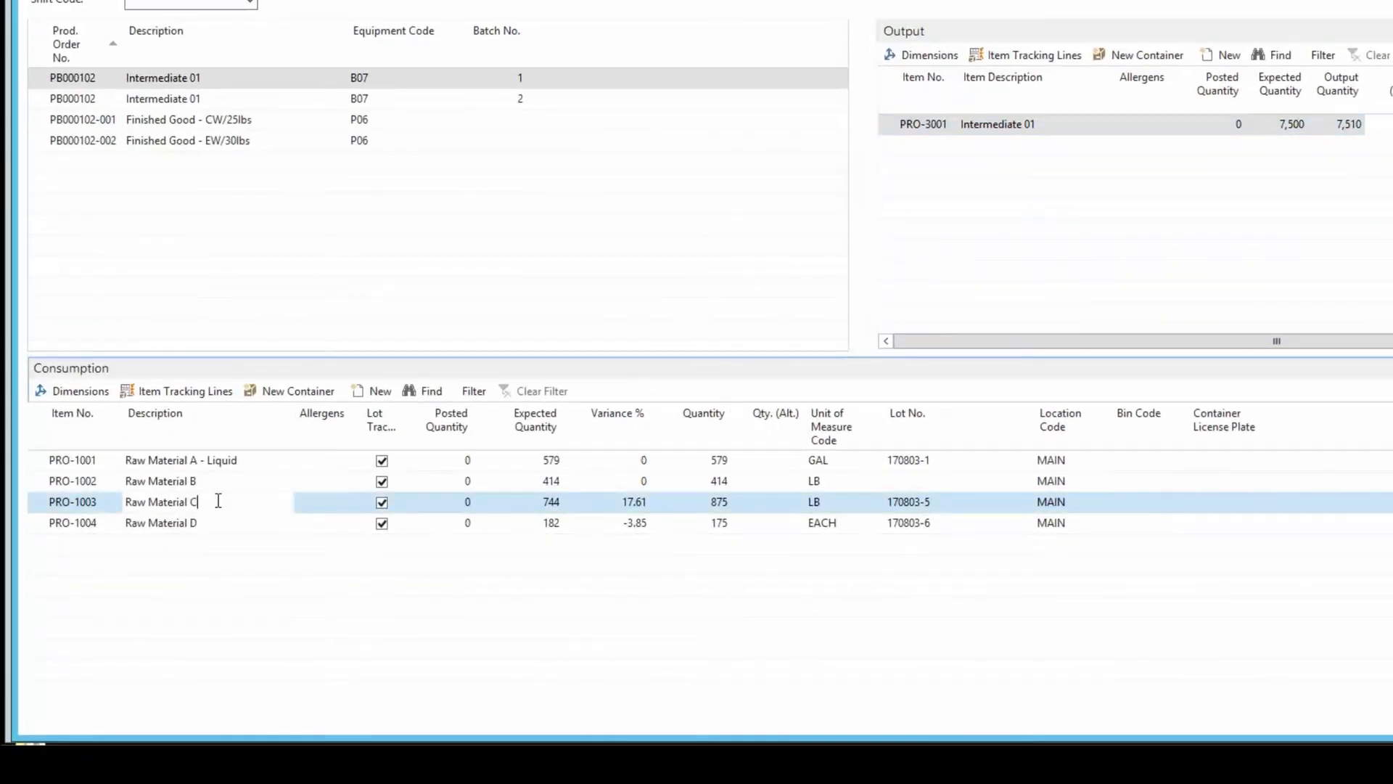
left_click(219, 523)
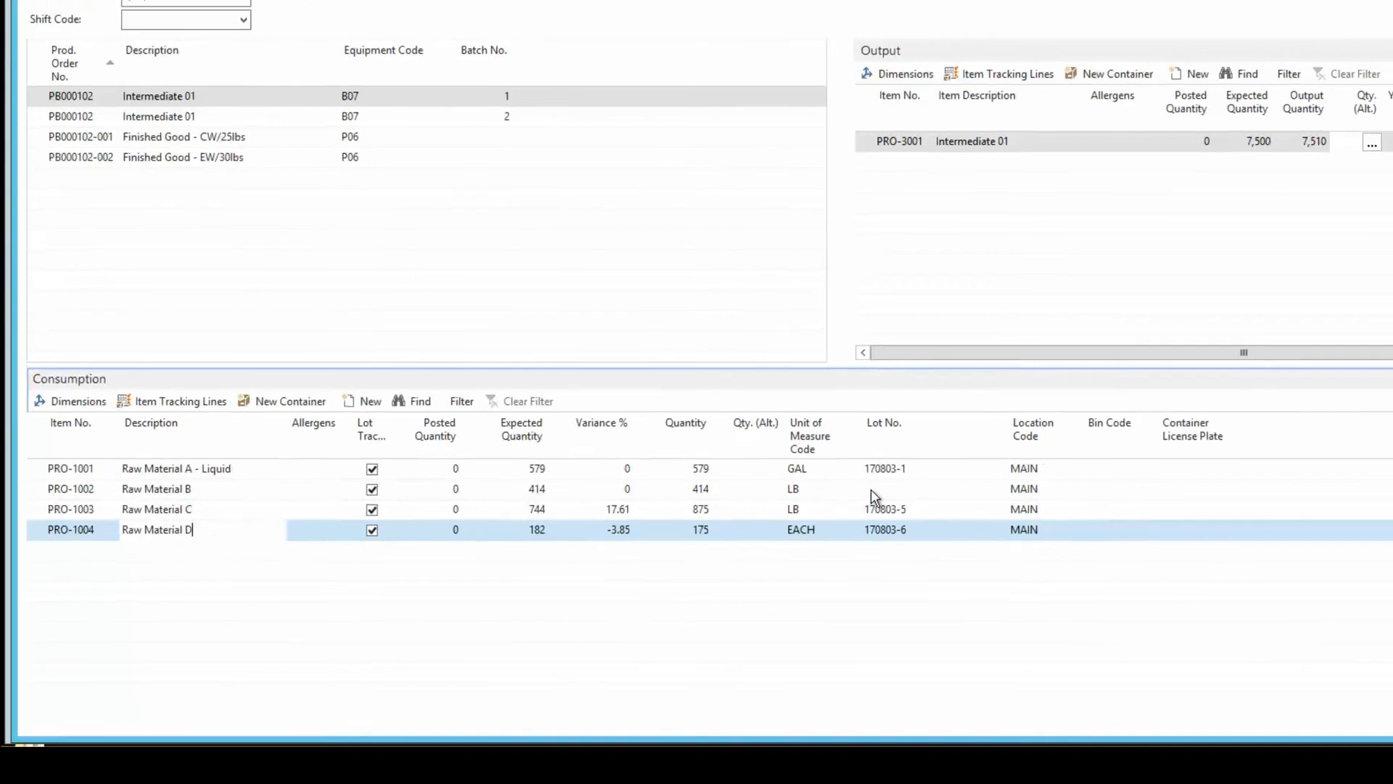
left_click(1016, 483)
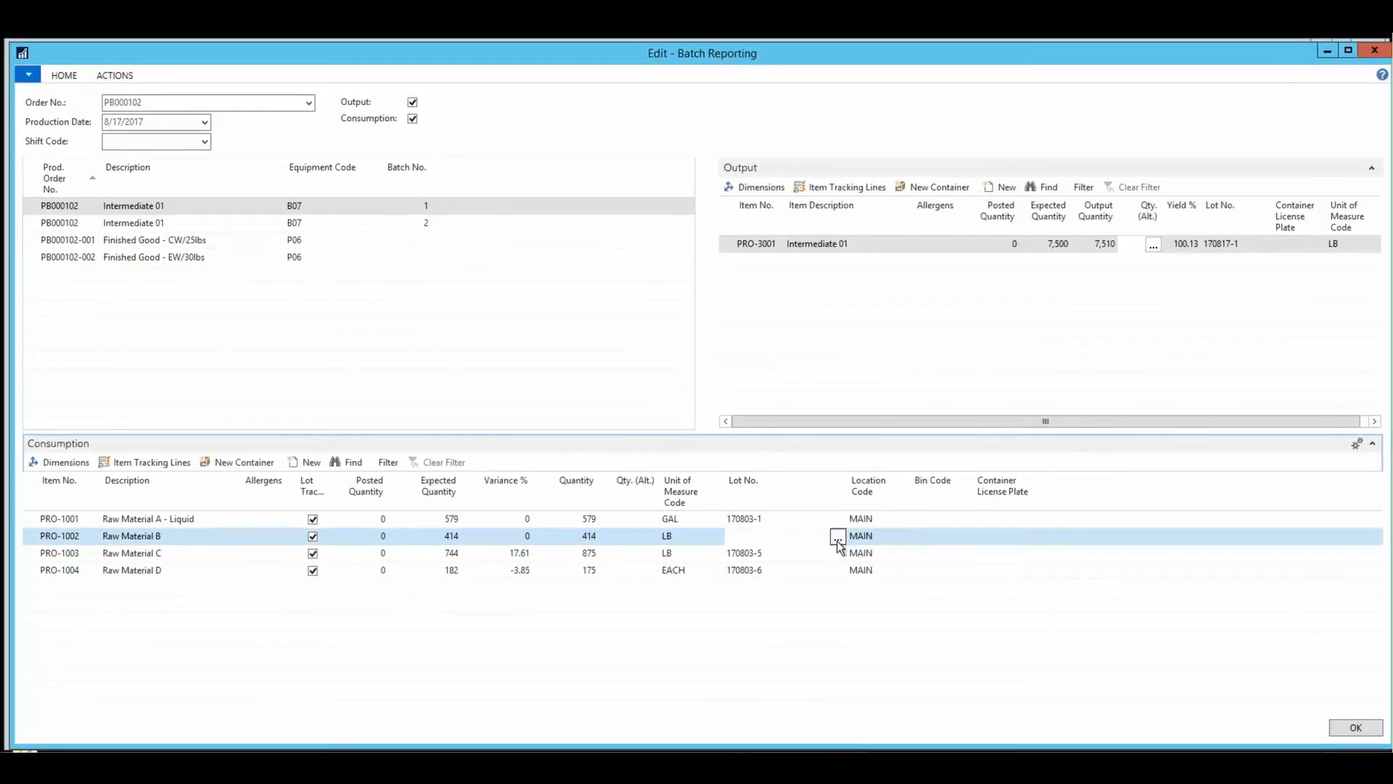
left_click(837, 537)
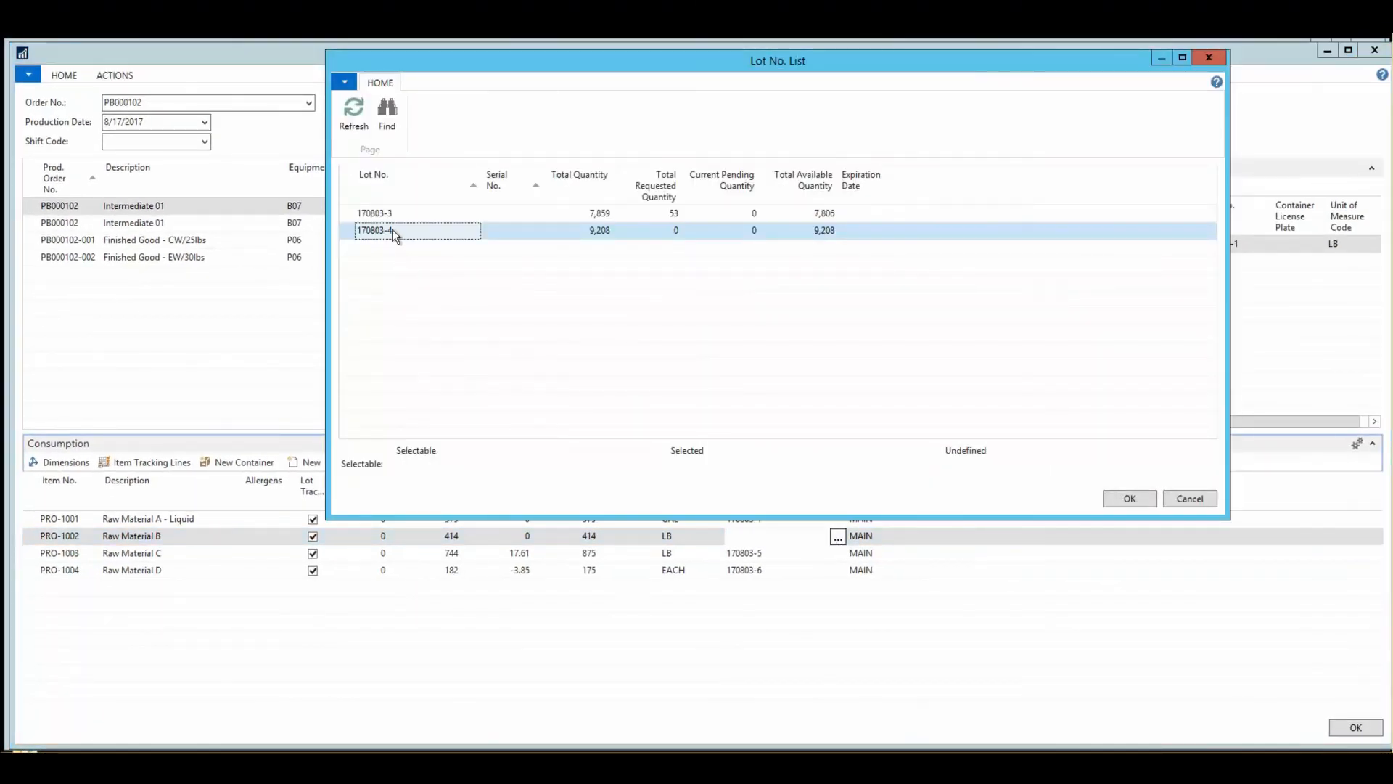
left_click(1115, 504)
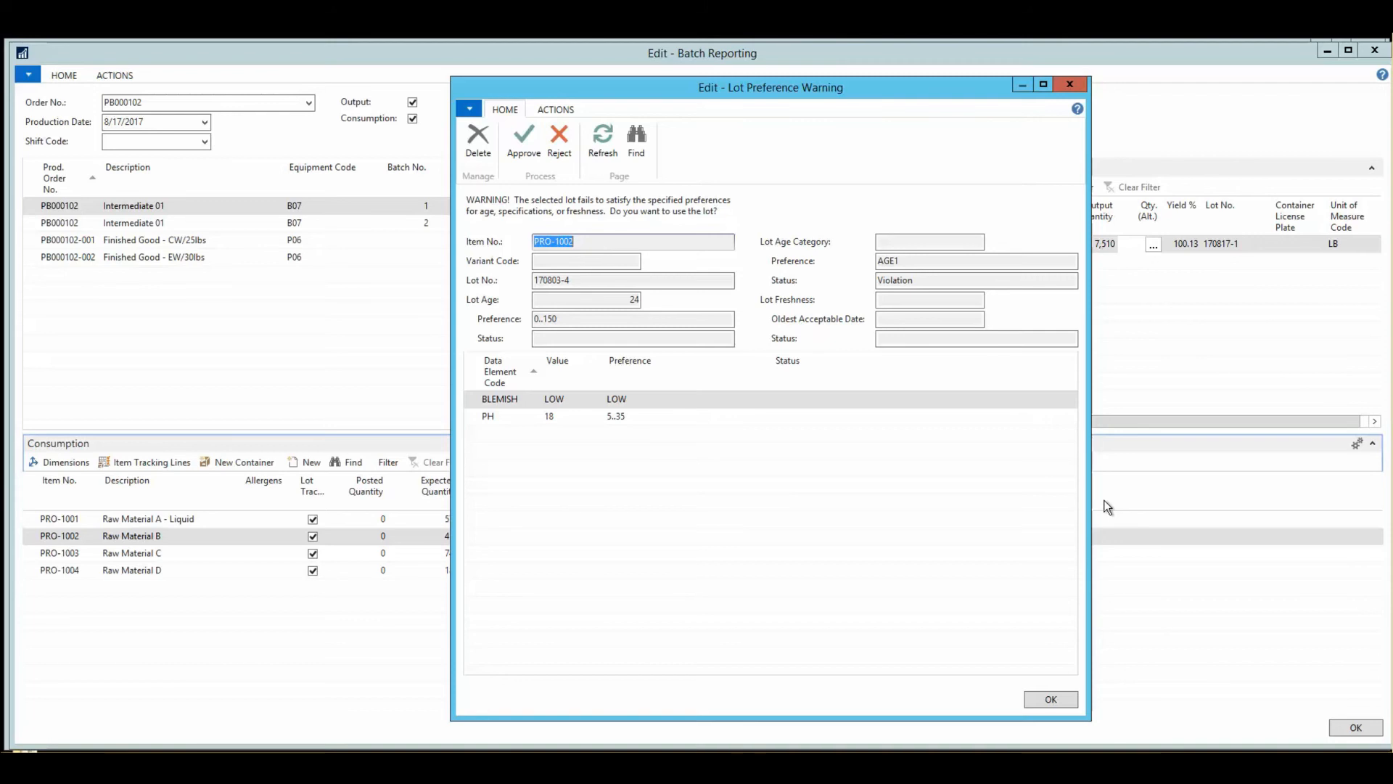
left_click(520, 139)
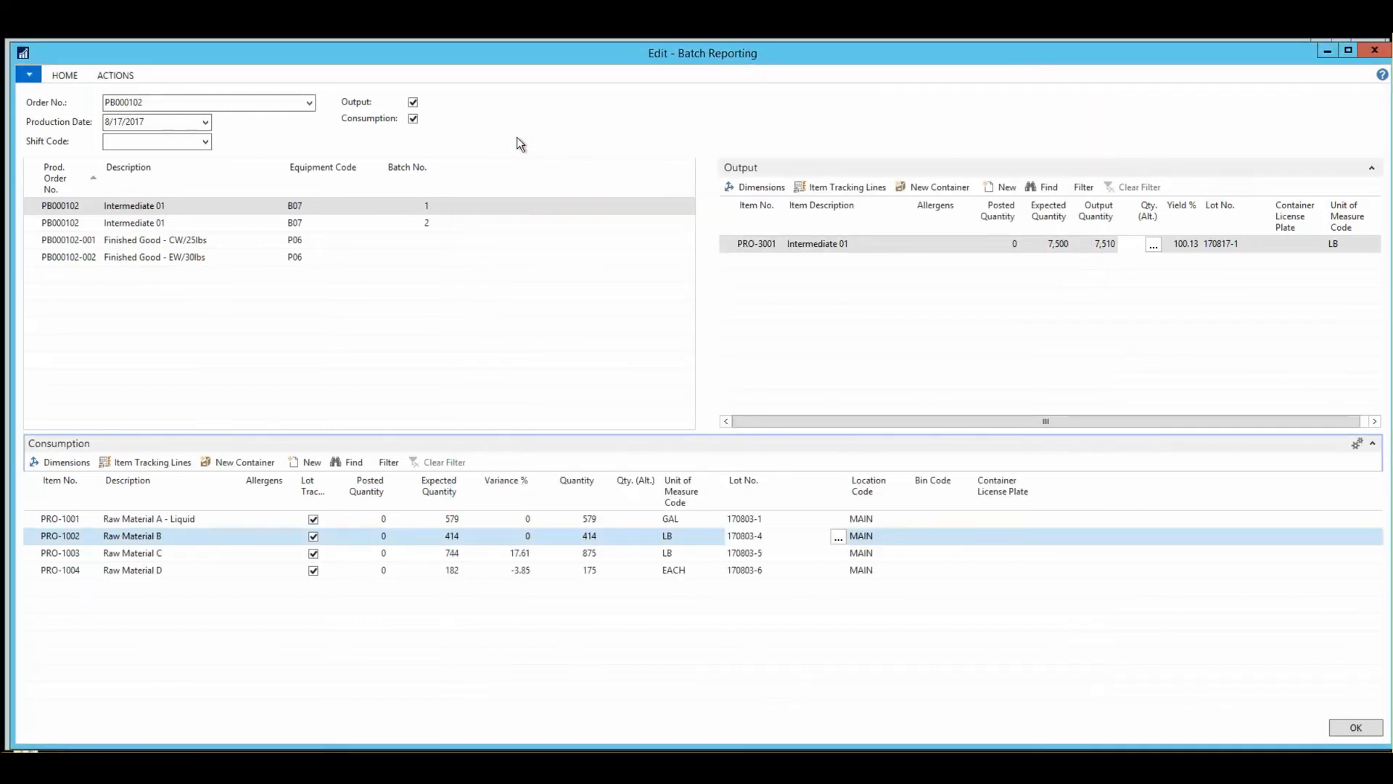
- Check batch 2, and set the alternate output quantity of Finished Good - CW/25lbs to 122*27, accepting the tolerance deviation
left_click(145, 225)
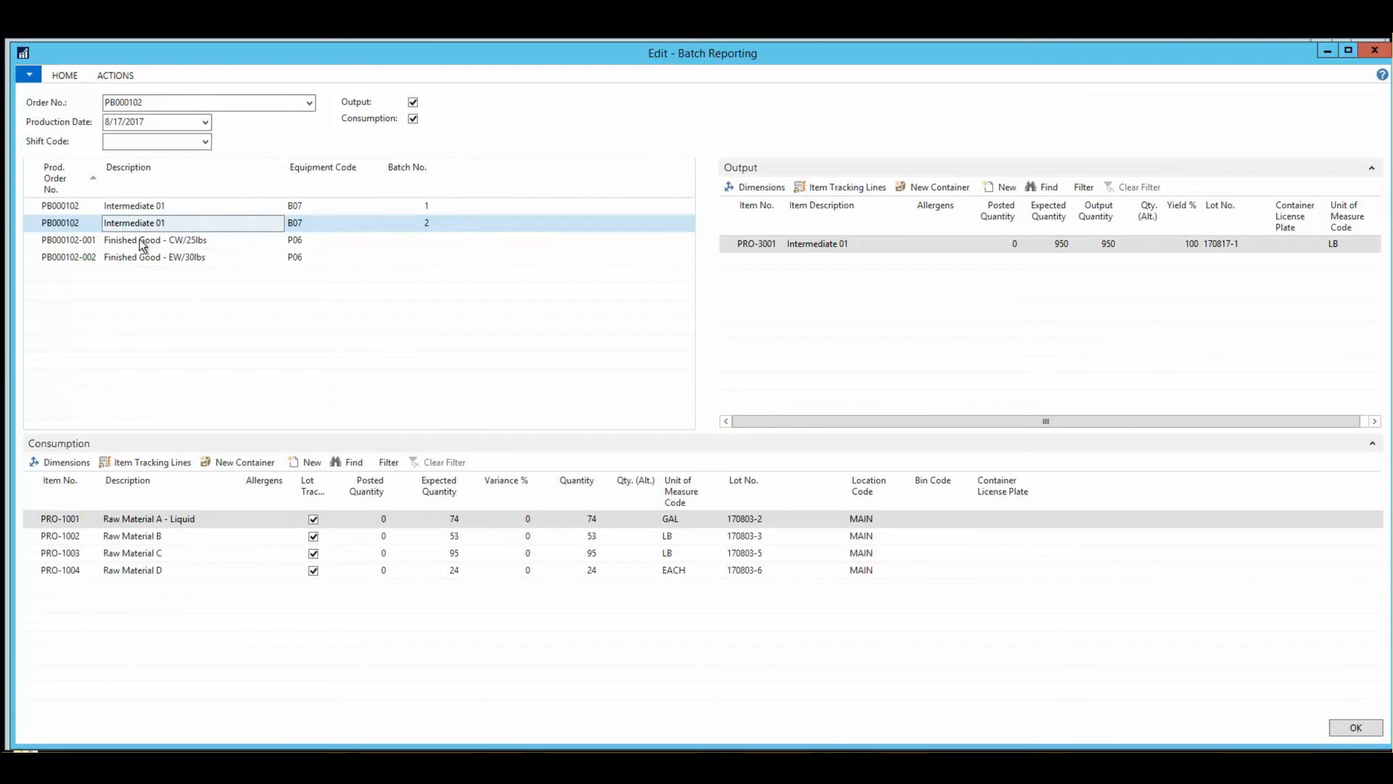
left_click(144, 241)
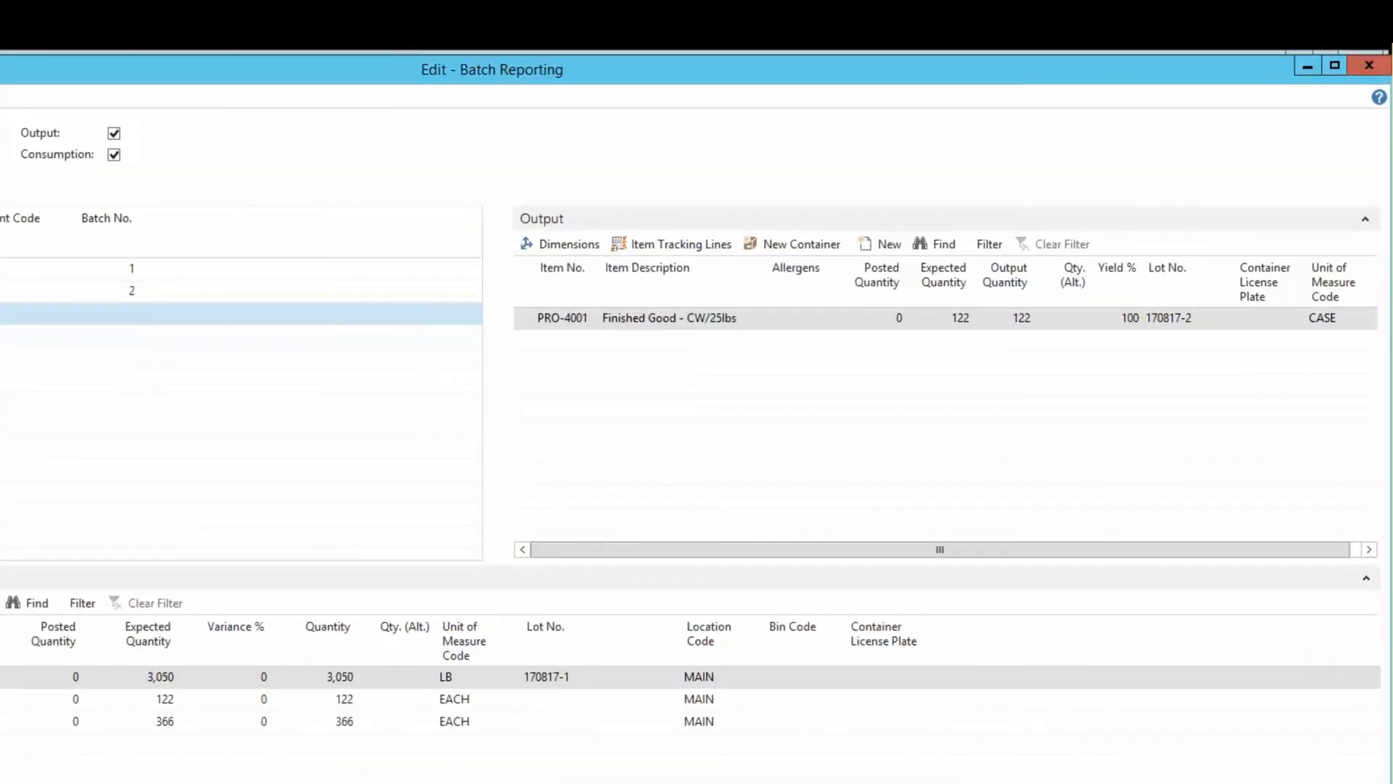
left_click(589, 317)
left_click(662, 317)
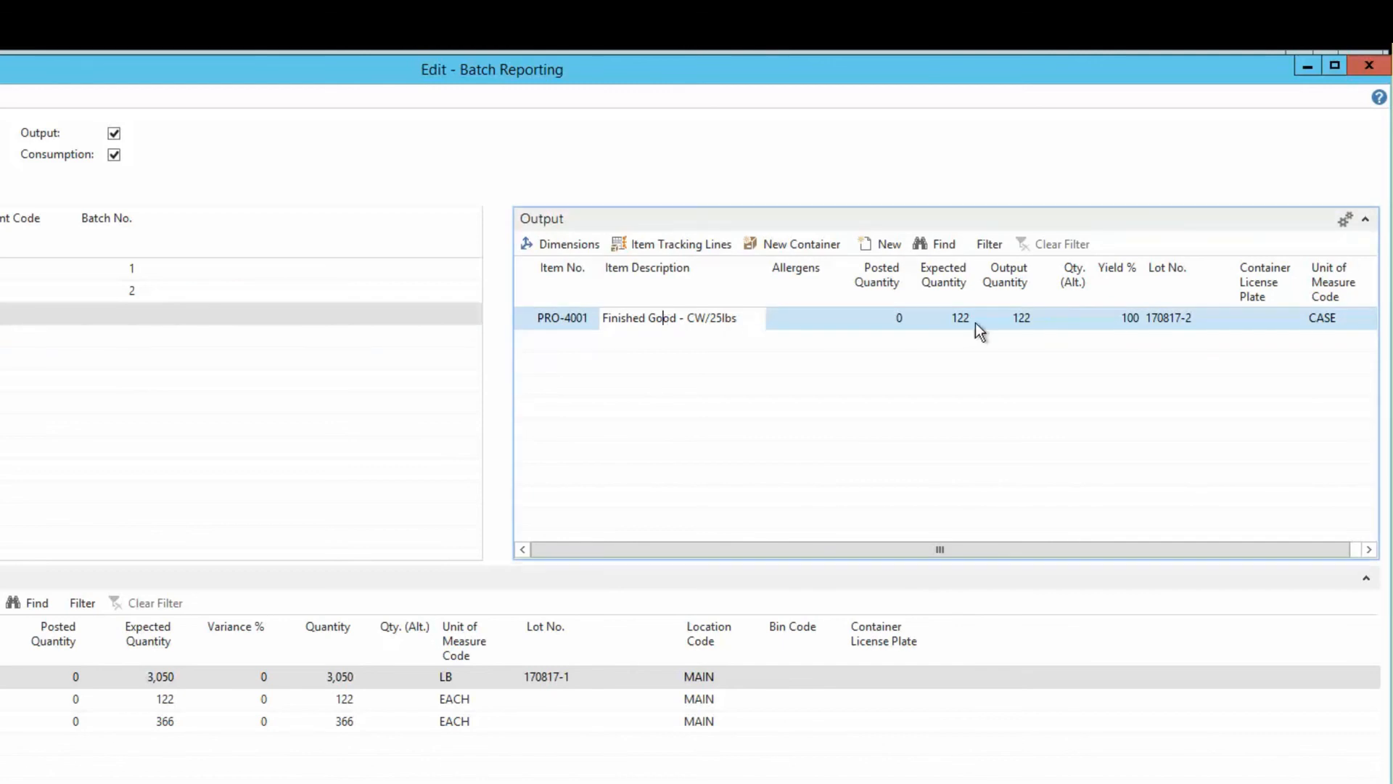
left_click(1078, 319)
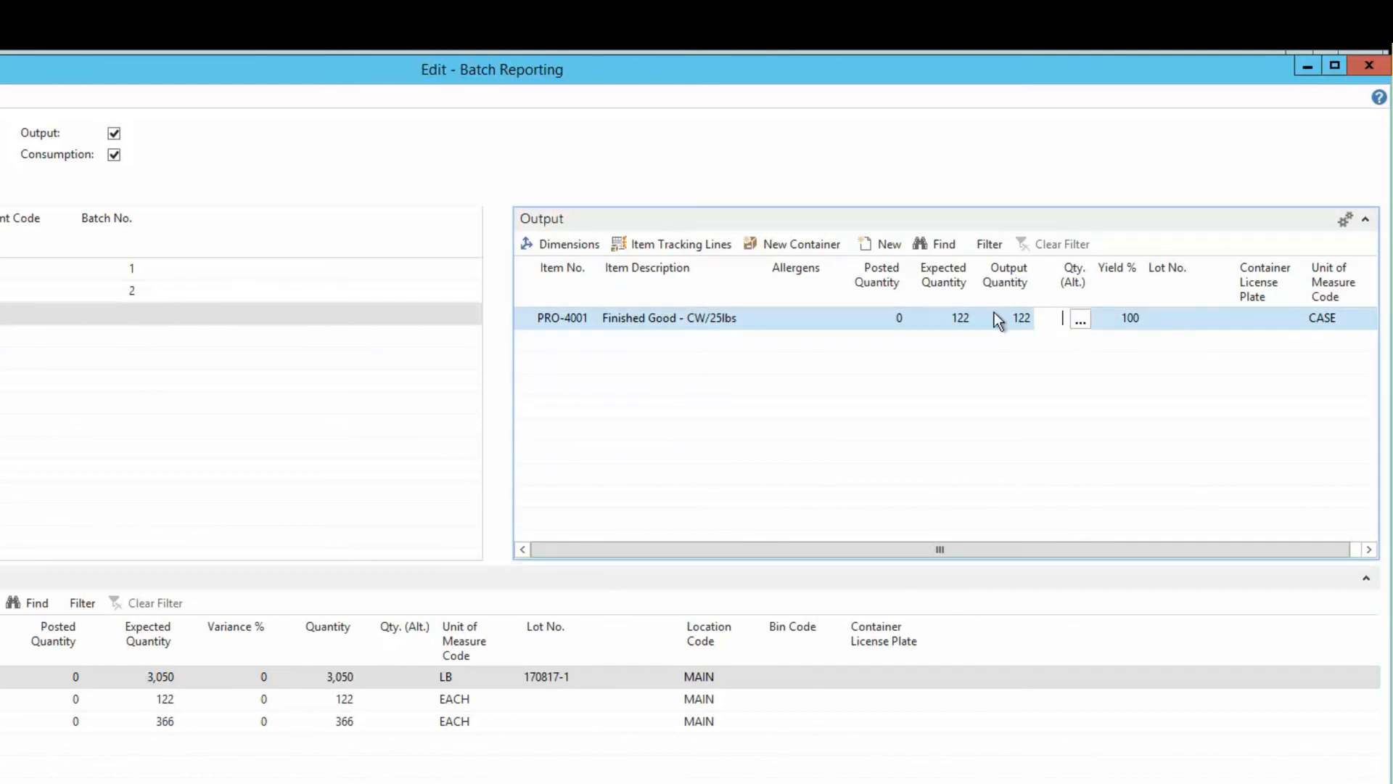
type("122")
type("*27")
key("Tab")
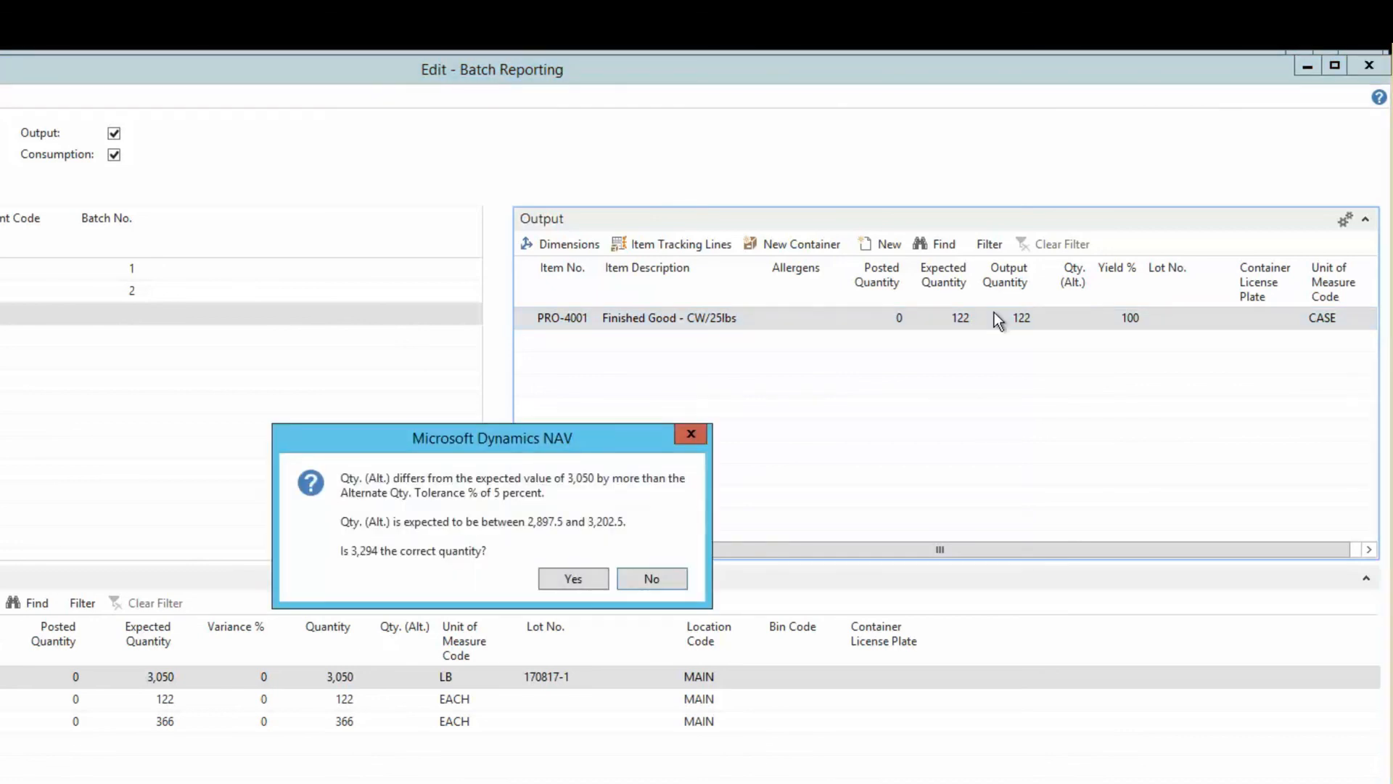
left_click(580, 575)
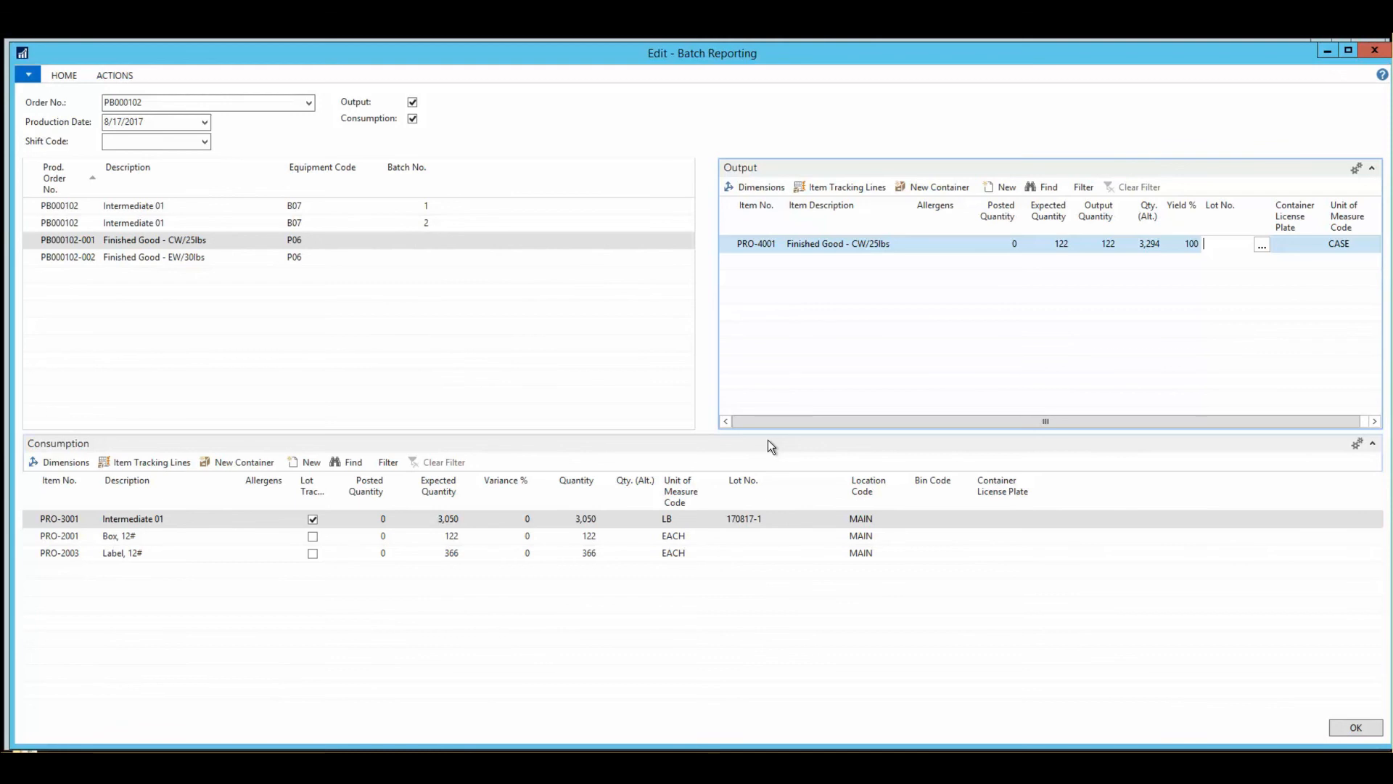
- Balance the intermediate quantities from the Finished Good - EW/30lbs order by adjusting Consumption on the Packaging Orders
left_click(209, 261)
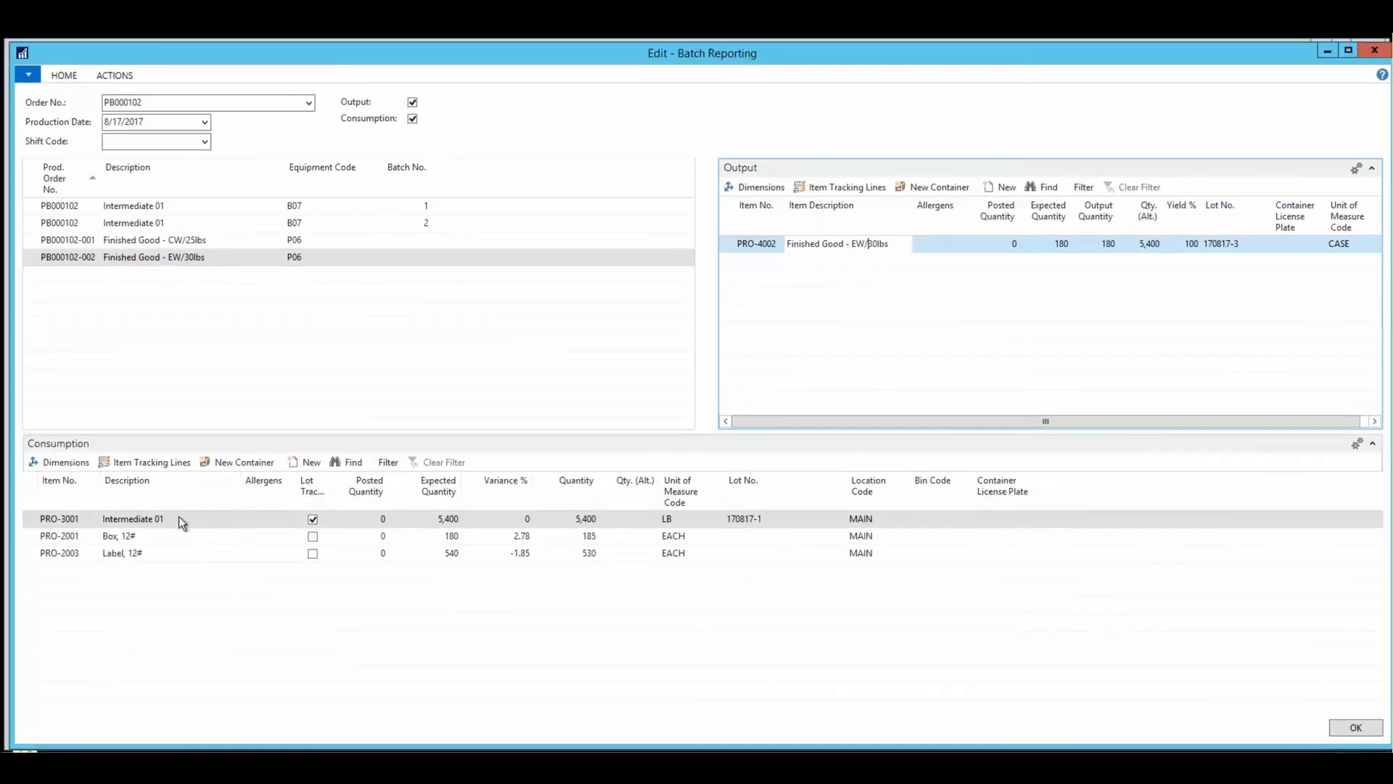
left_click(179, 517)
left_click(118, 76)
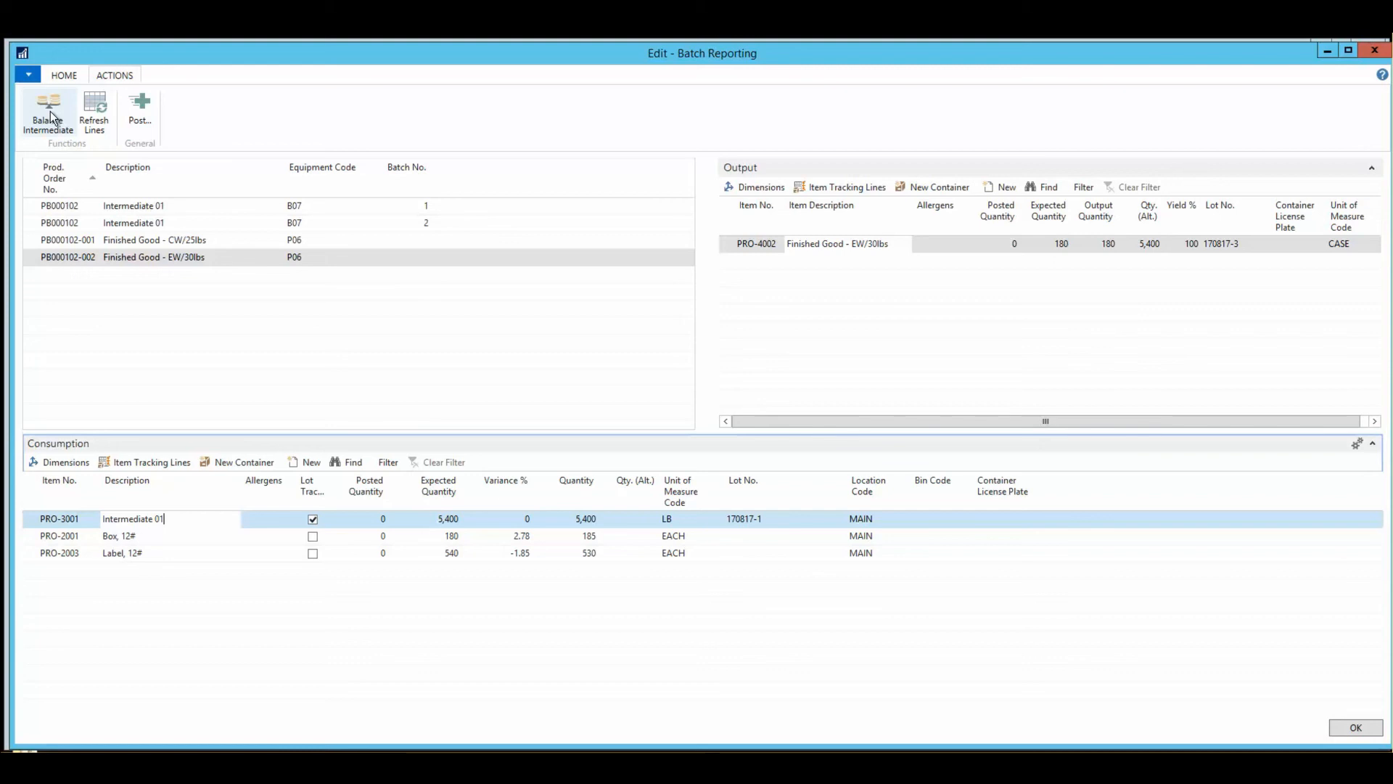
left_click(50, 113)
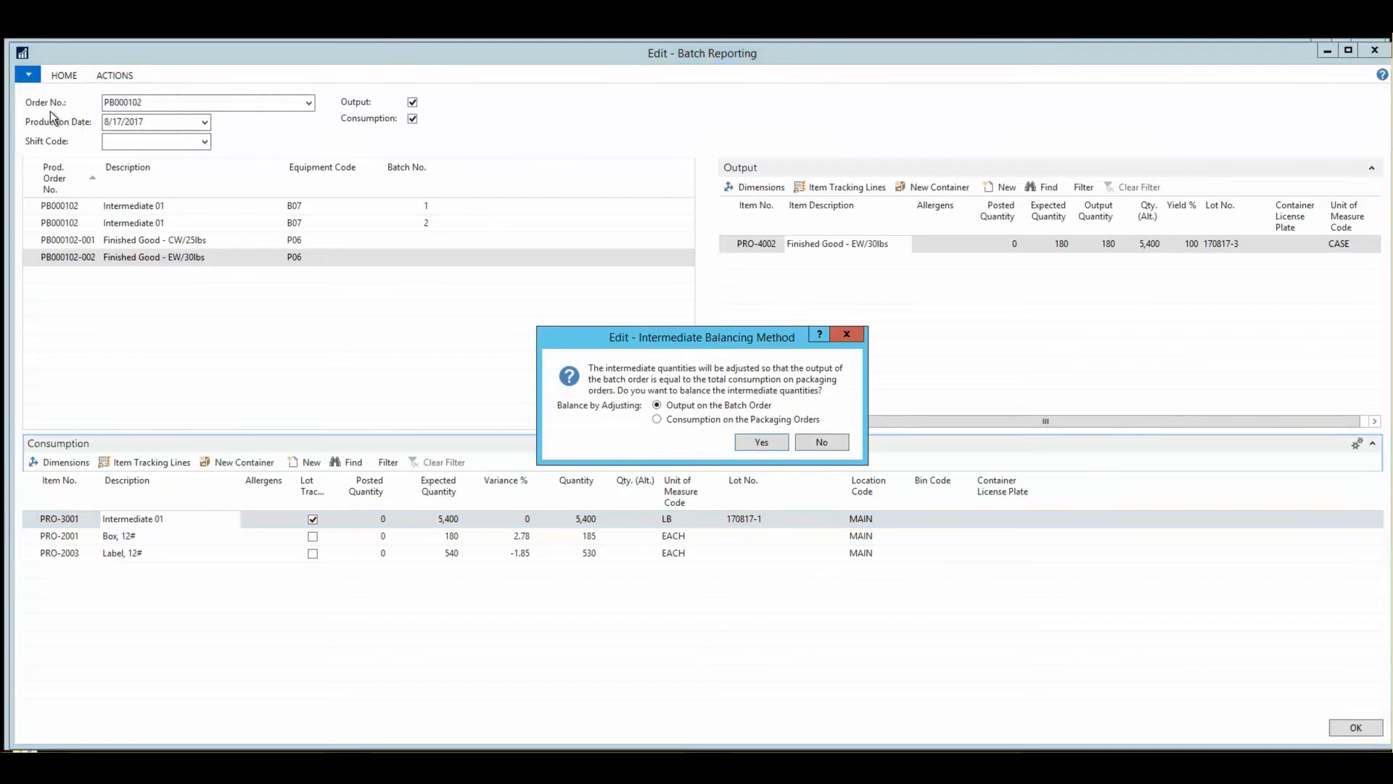
left_click(680, 421)
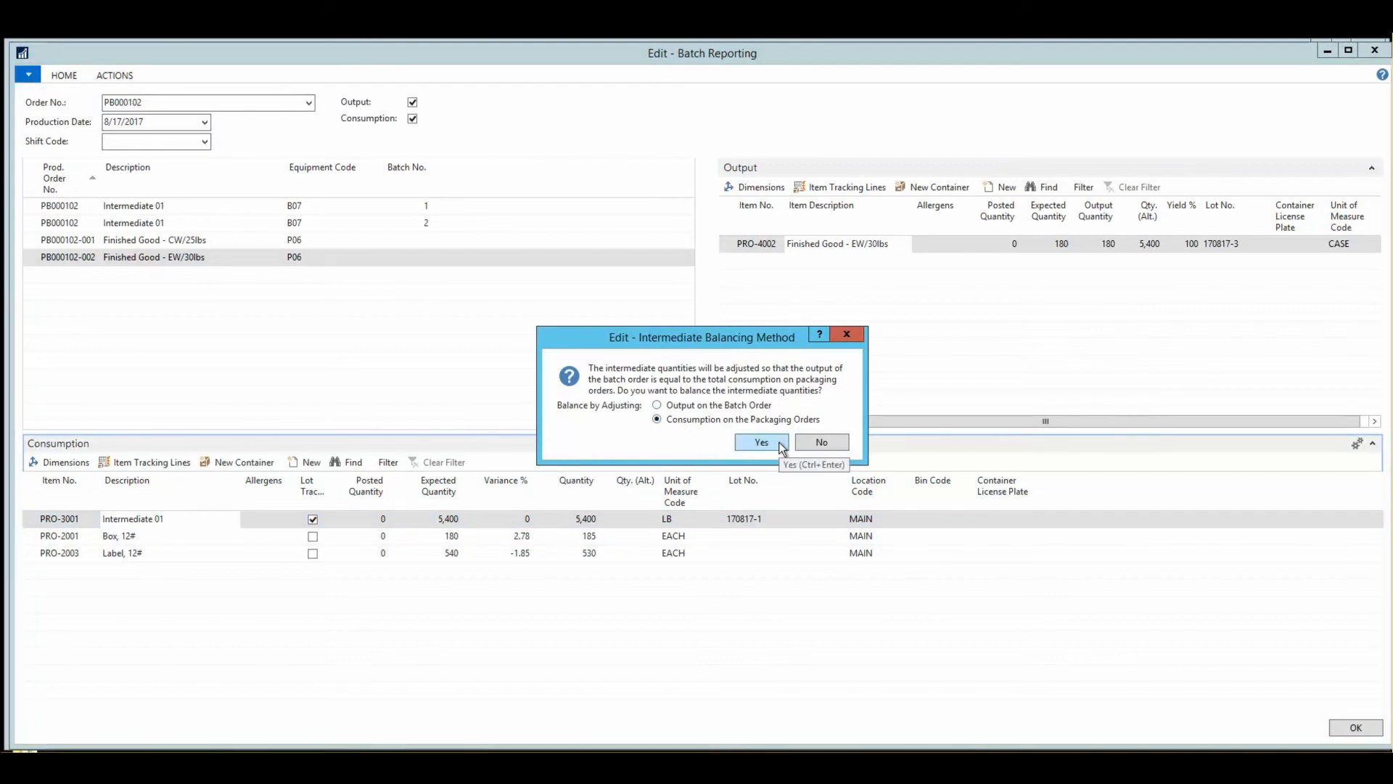
left_click(761, 442)
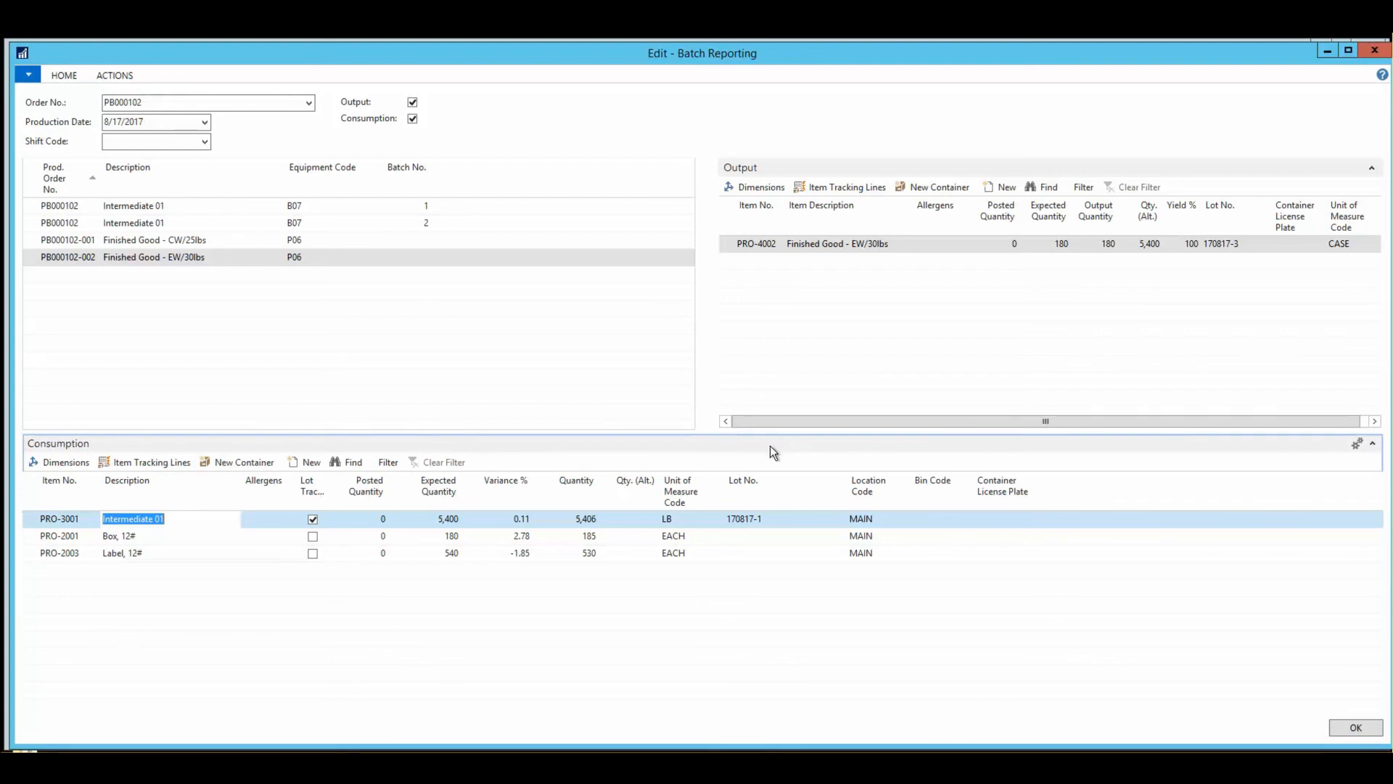
- Add a consumption line for item PRO-2001 with quantity 5 to the Finished Good - EW/30lbs packaging order
left_click(69, 574)
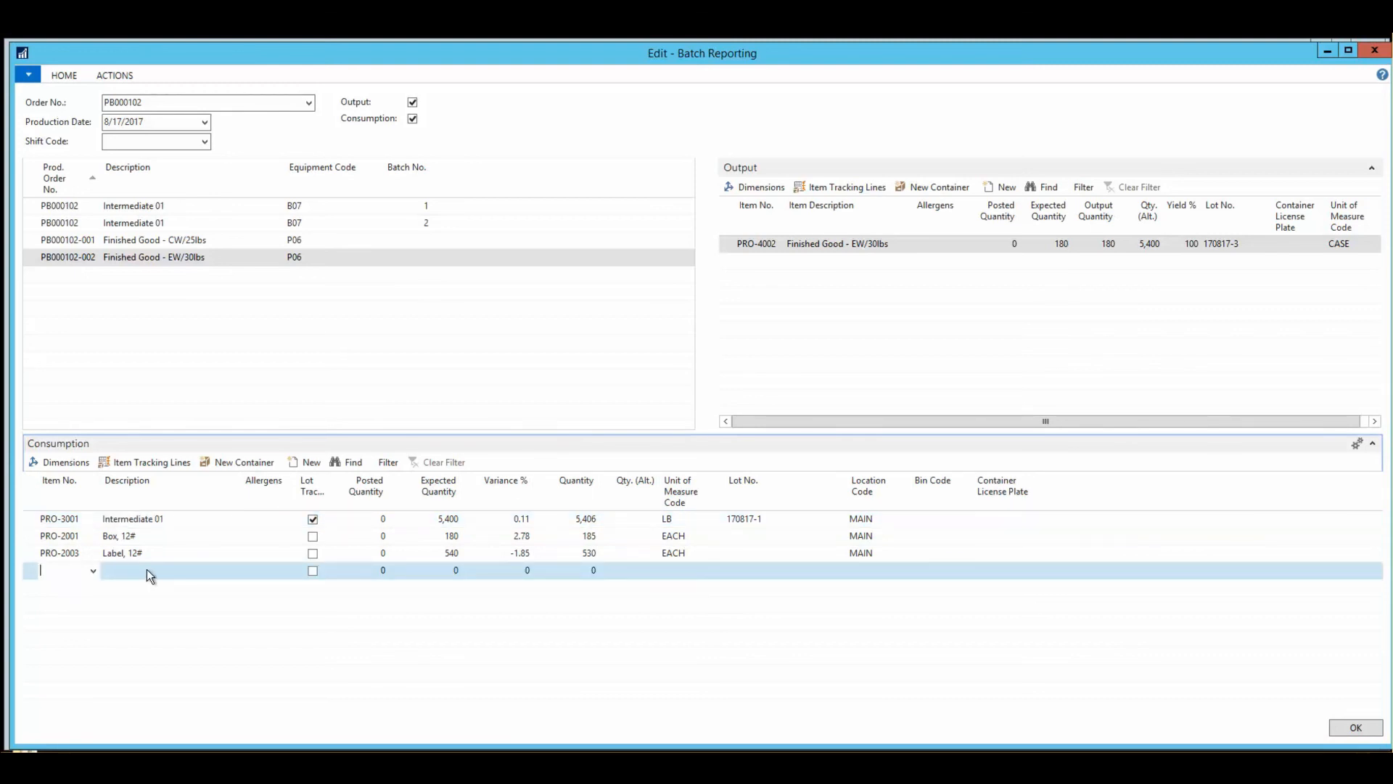
type("PRO-2001")
key("Tab")
key("Tab")
key("Tab")
key("Tab")
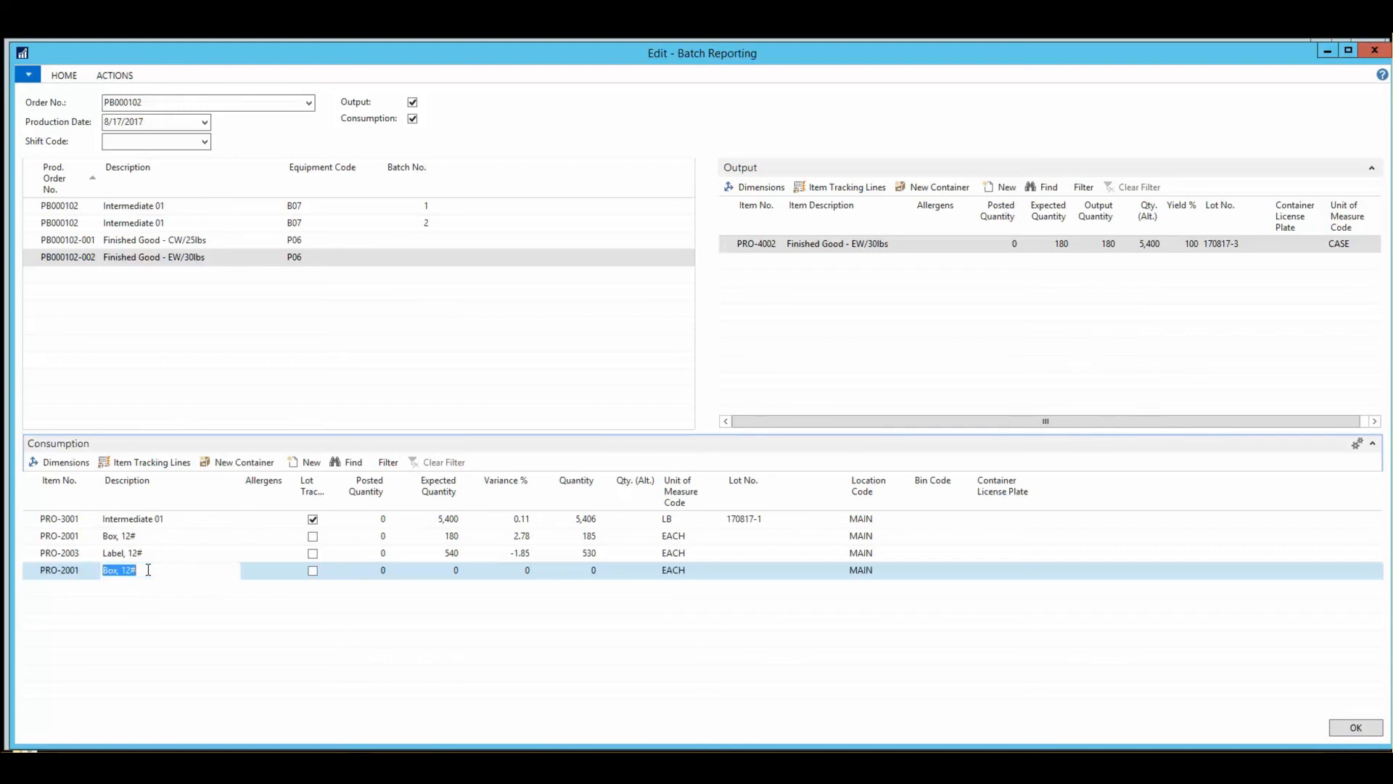
key("Tab")
key("Tab")
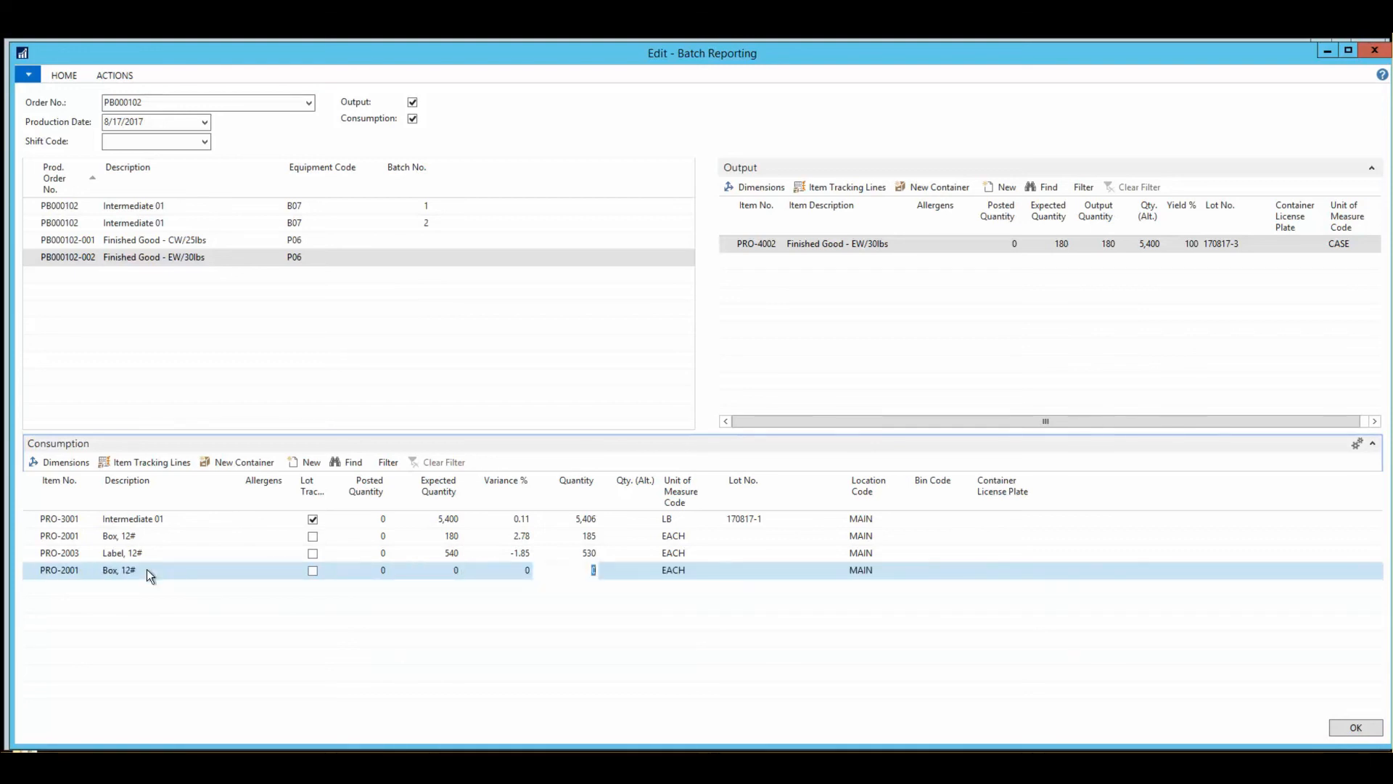
type("5")
key("Tab")
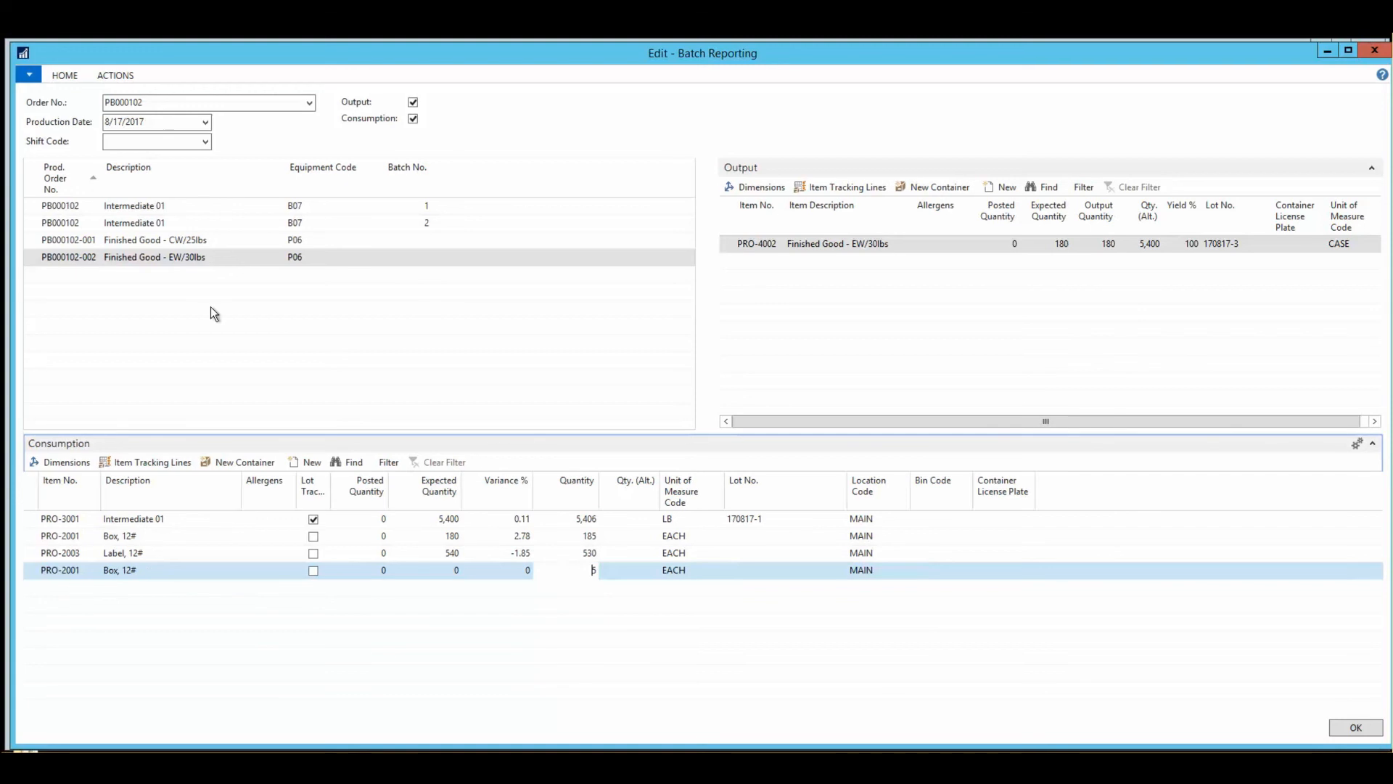
- Try to post the reported output and consumption of order PB000102
left_click(64, 74)
left_click(37, 109)
left_click(668, 422)
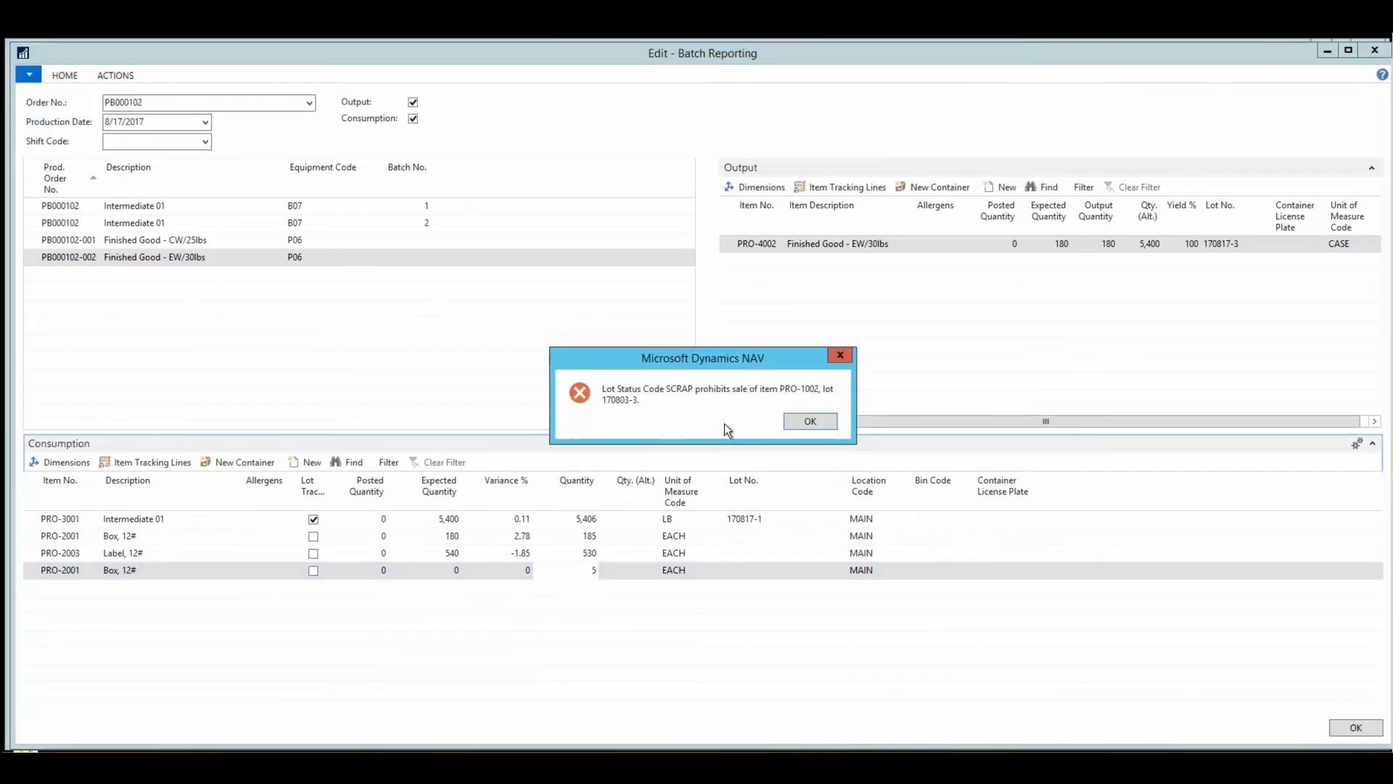
left_click(825, 423)
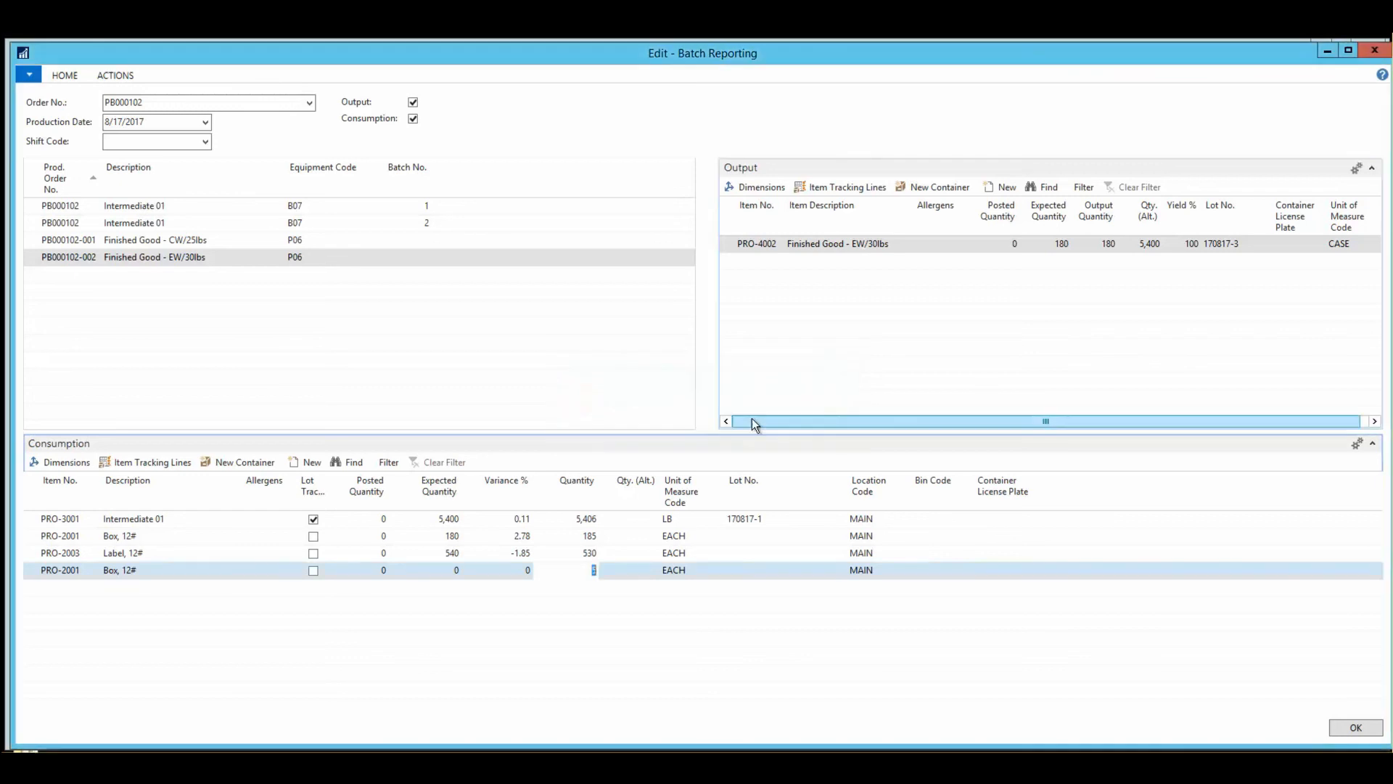
- Replace the lot on the batch 2 consumption line of PRO-1002 Raw Material B with 170803-4
left_click(142, 225)
left_click(762, 535)
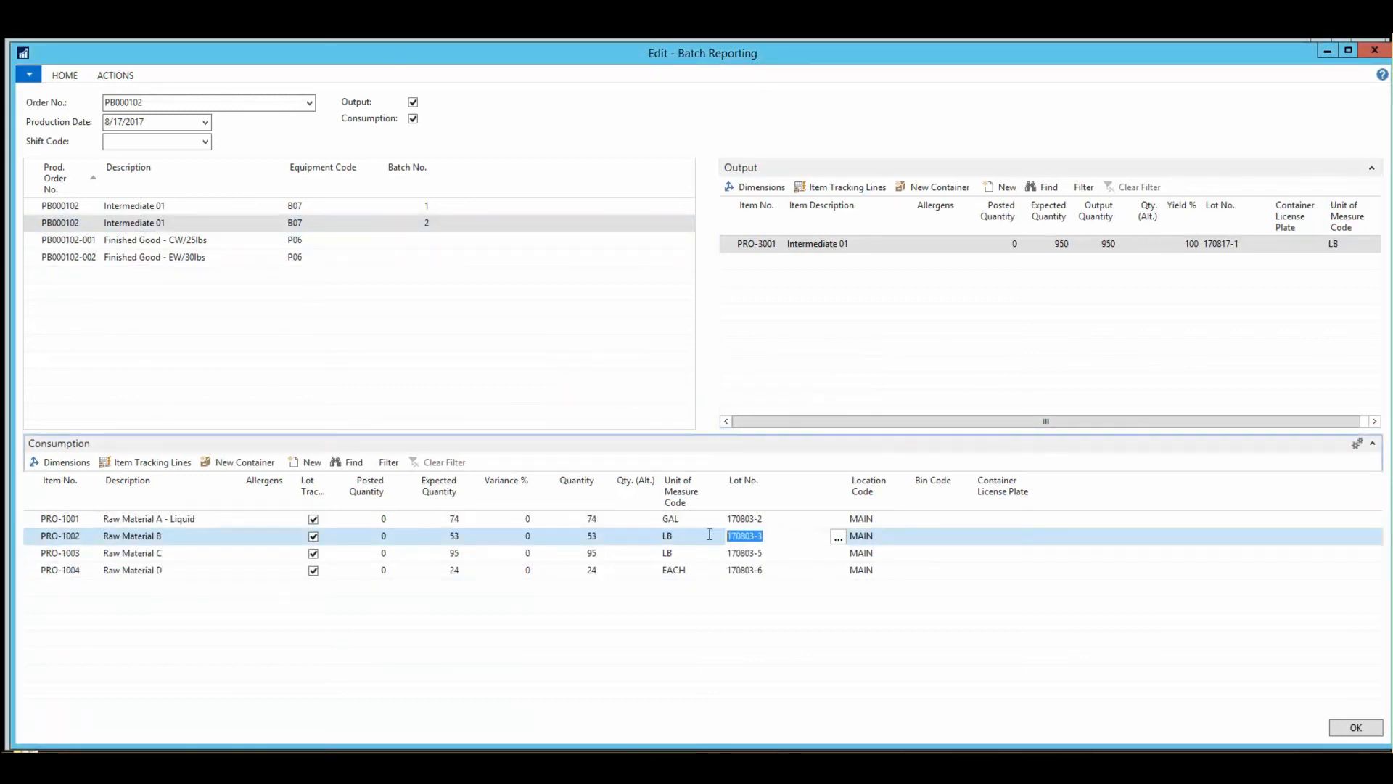
key("Delete")
left_click(838, 538)
left_click(1139, 499)
- Post the output and consumption of PB000102, agree to finish the order despite missing consumption, and return to the Role Center
left_click(65, 75)
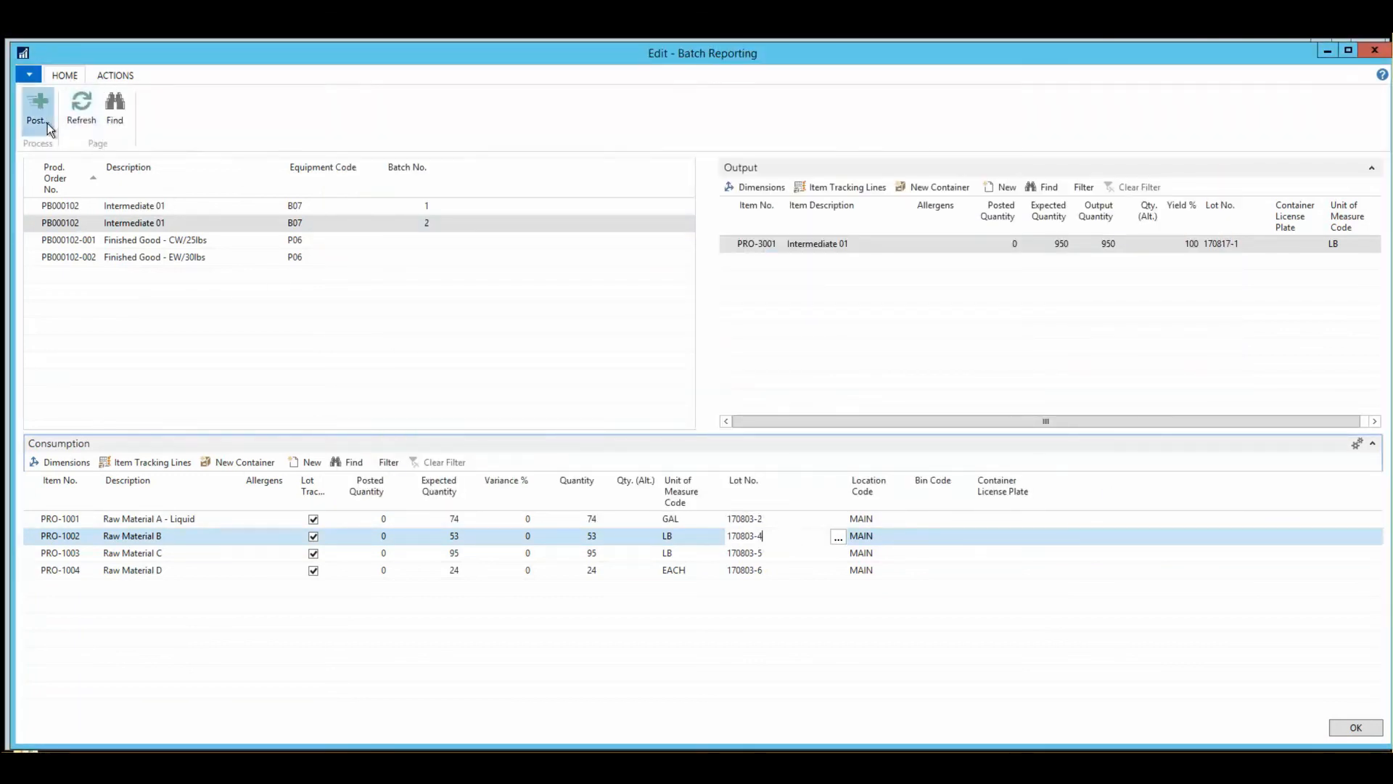
left_click(47, 123)
left_click(677, 423)
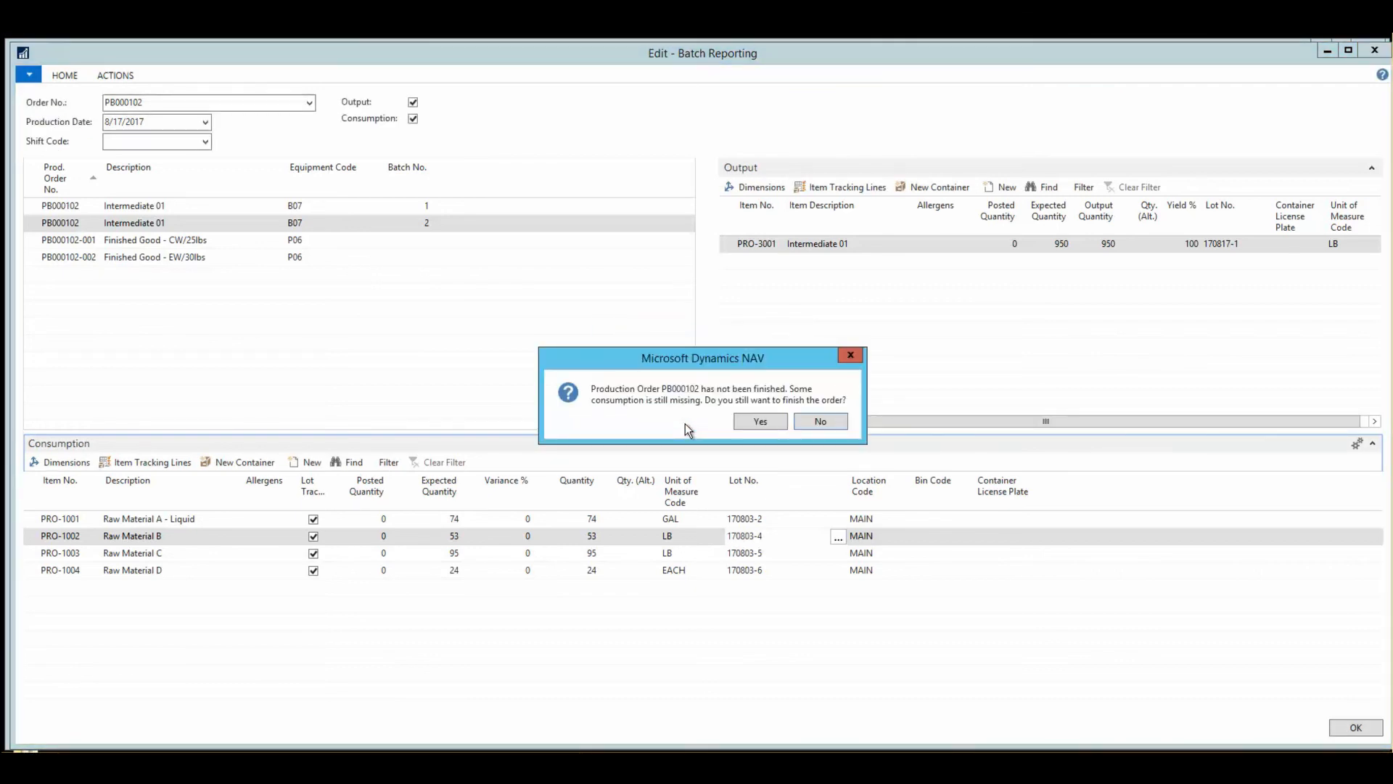
left_click(744, 422)
left_click(745, 422)
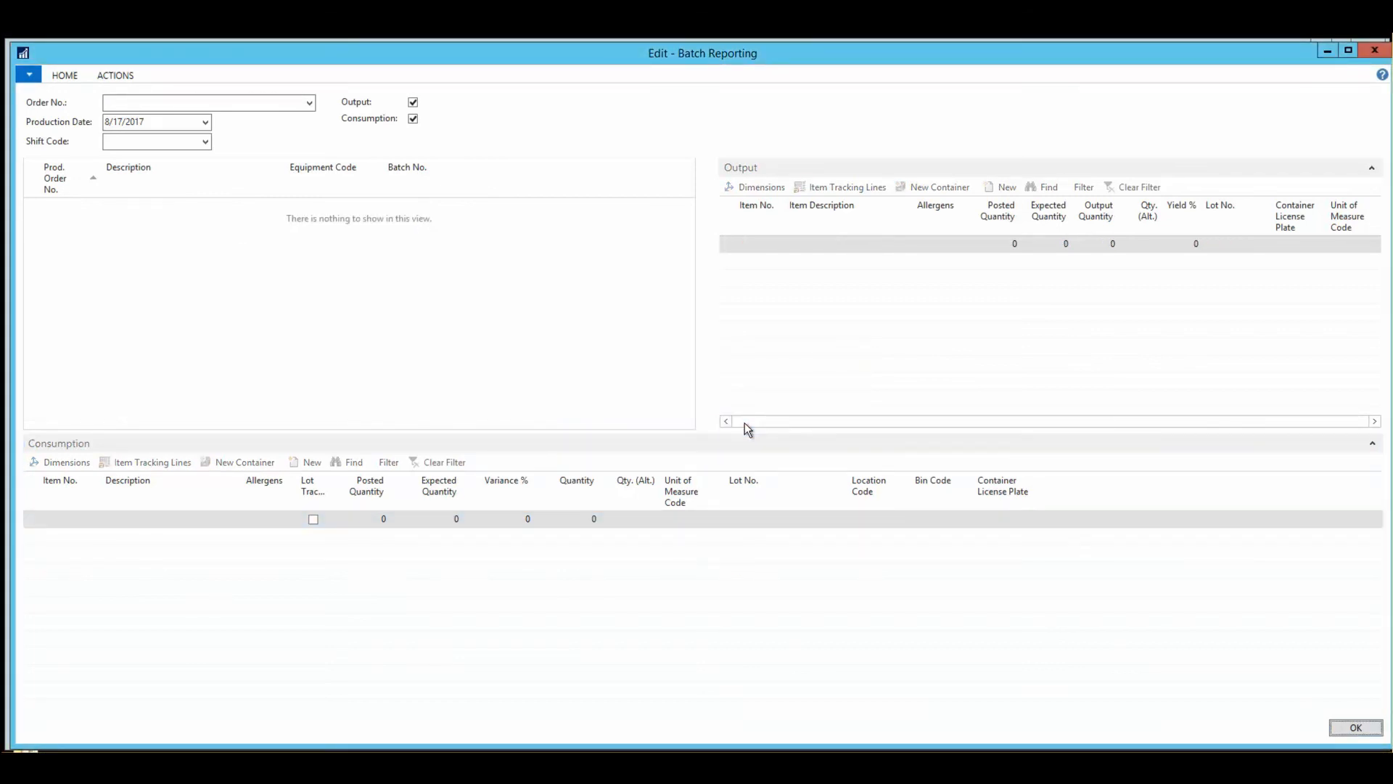
key("Escape")
left_click(56, 124)
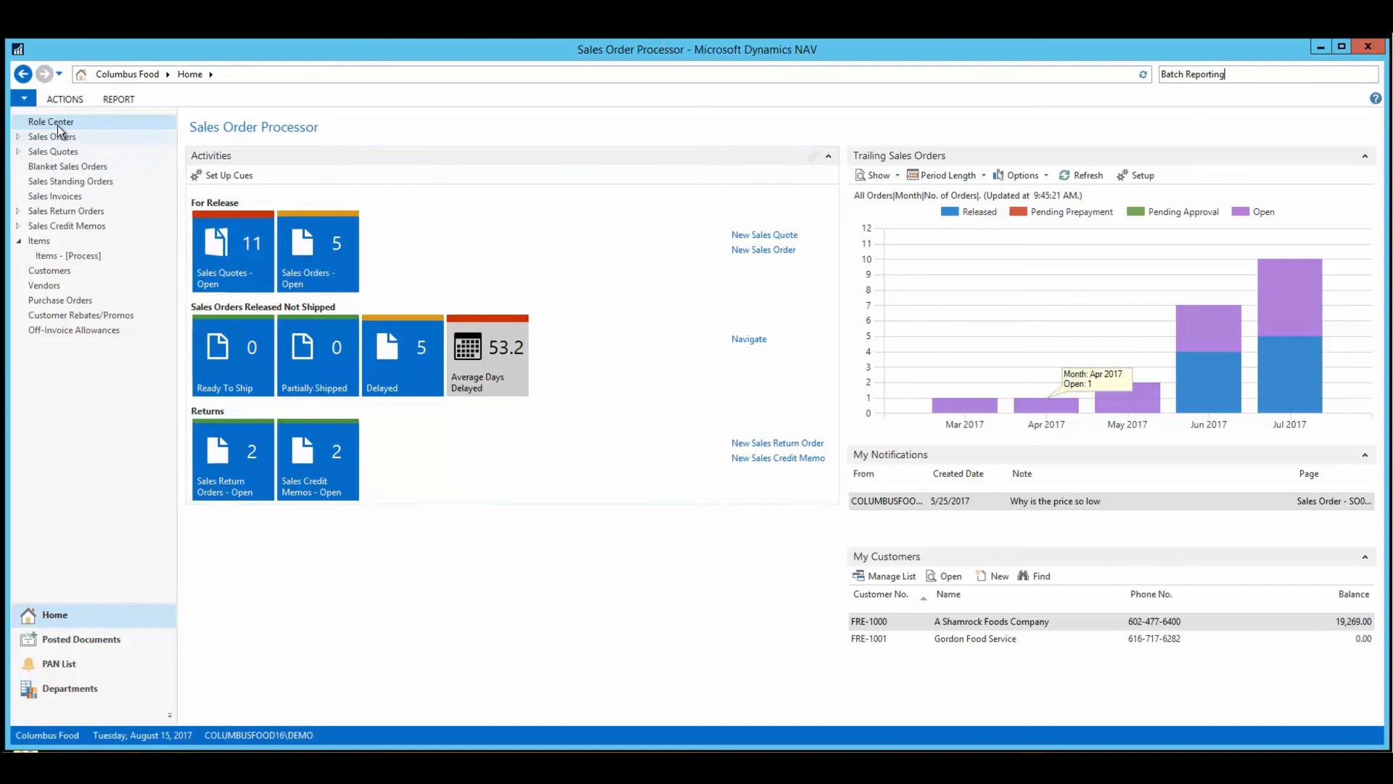